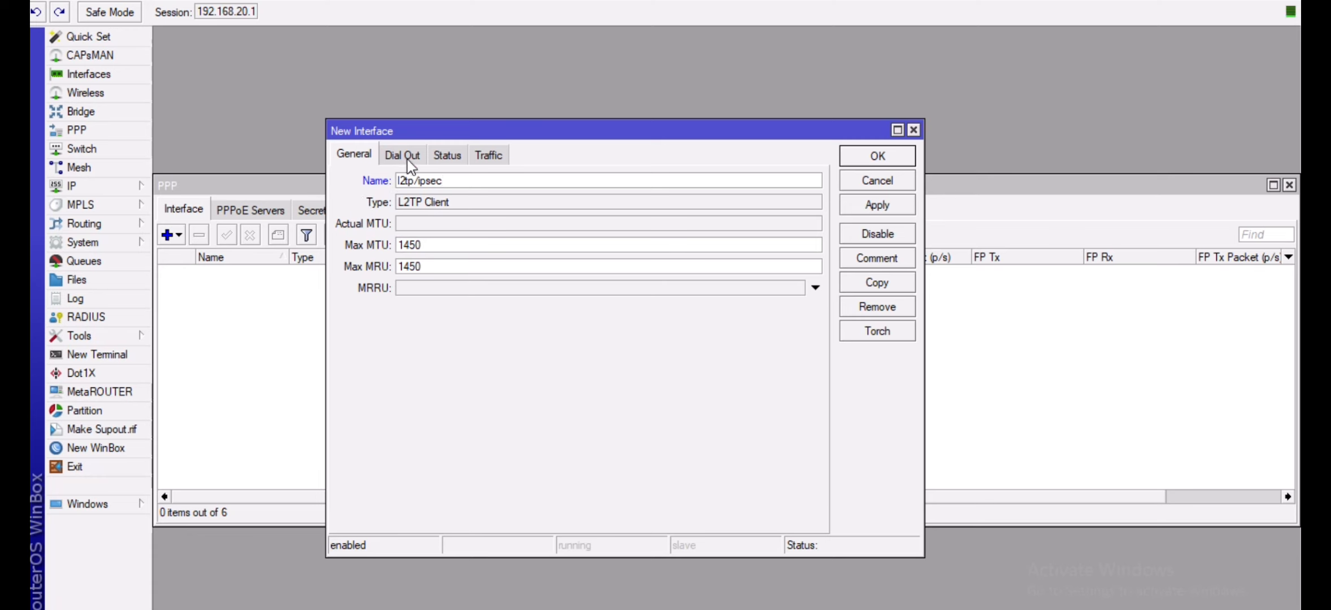
# Set the L2TP client to connect to 202.65.171.106 and enter the VPN account's user name and password
pyautogui.click(406, 156)
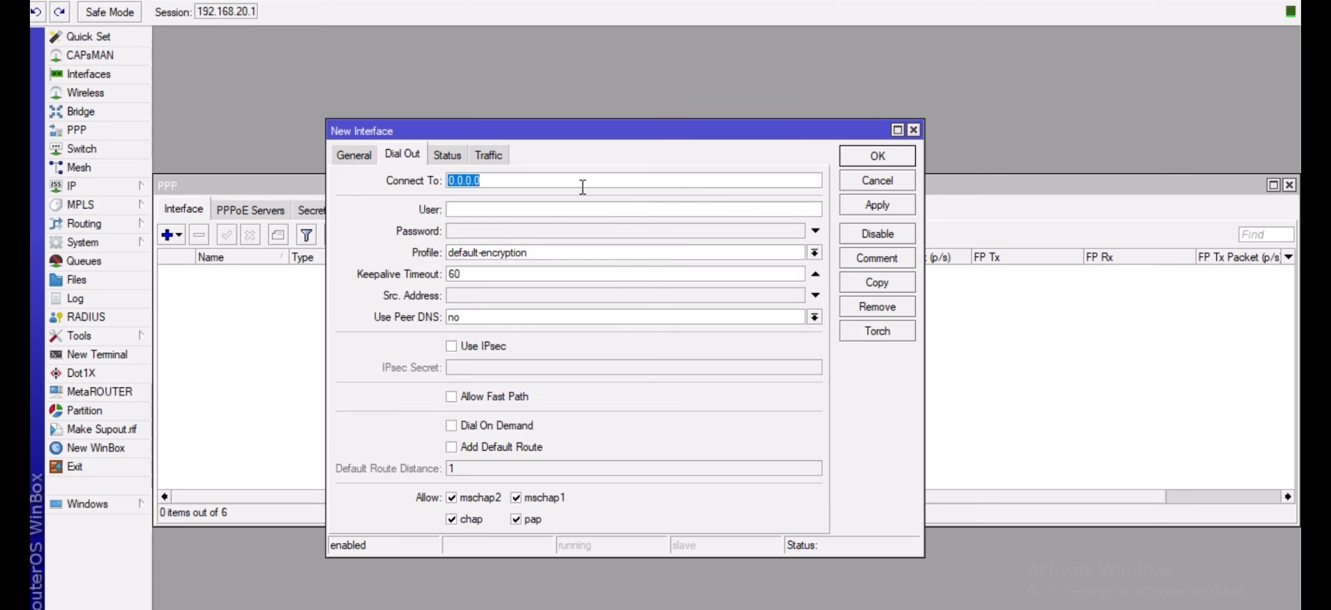
pyautogui.write('202.65.17 ')
pyautogui.write('.106')
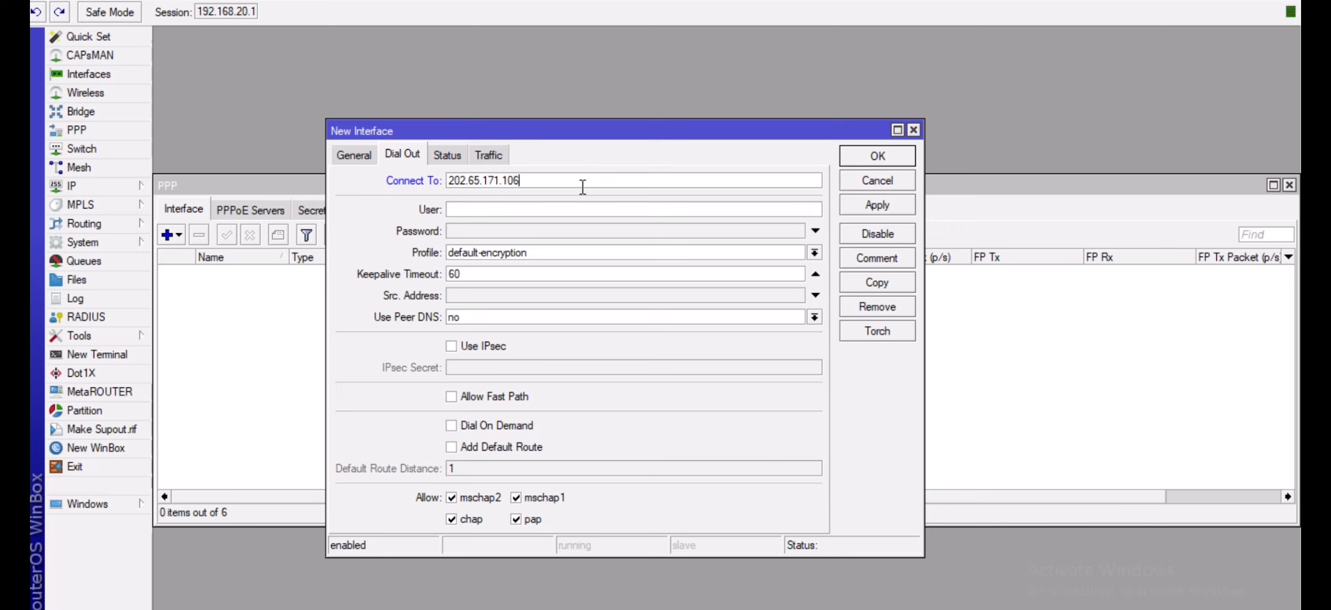
pyautogui.click(514, 210)
pyautogui.write('jashim')
pyautogui.press('Tab')
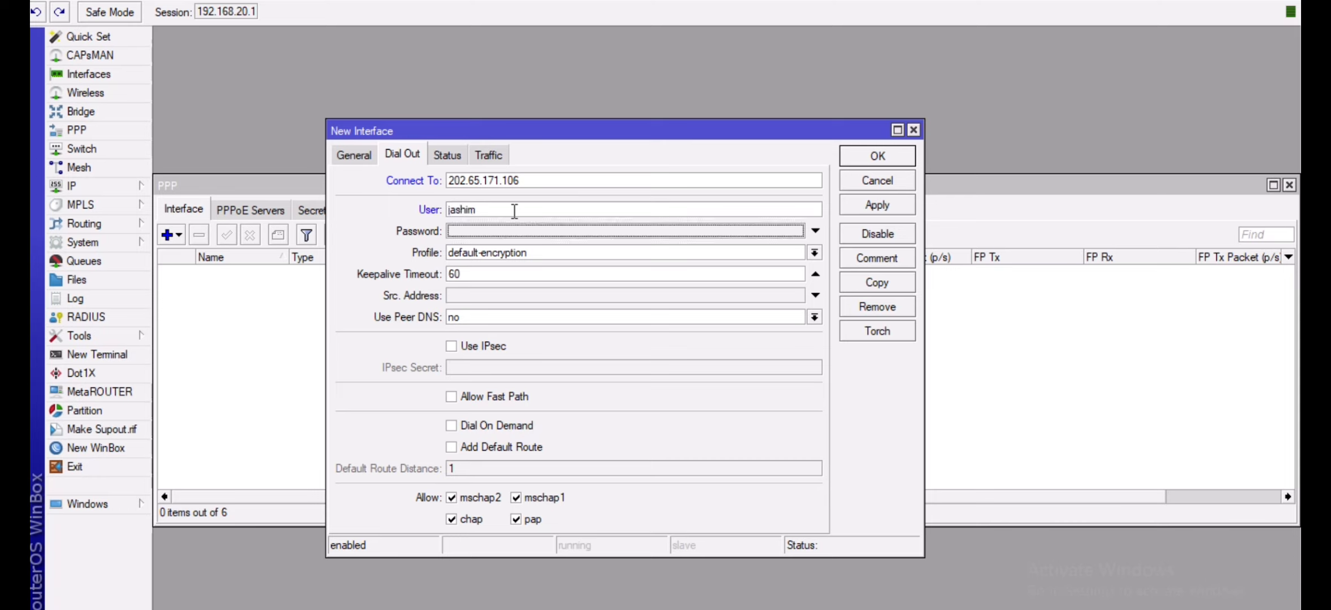
pyautogui.click(499, 234)
pyautogui.write('***')
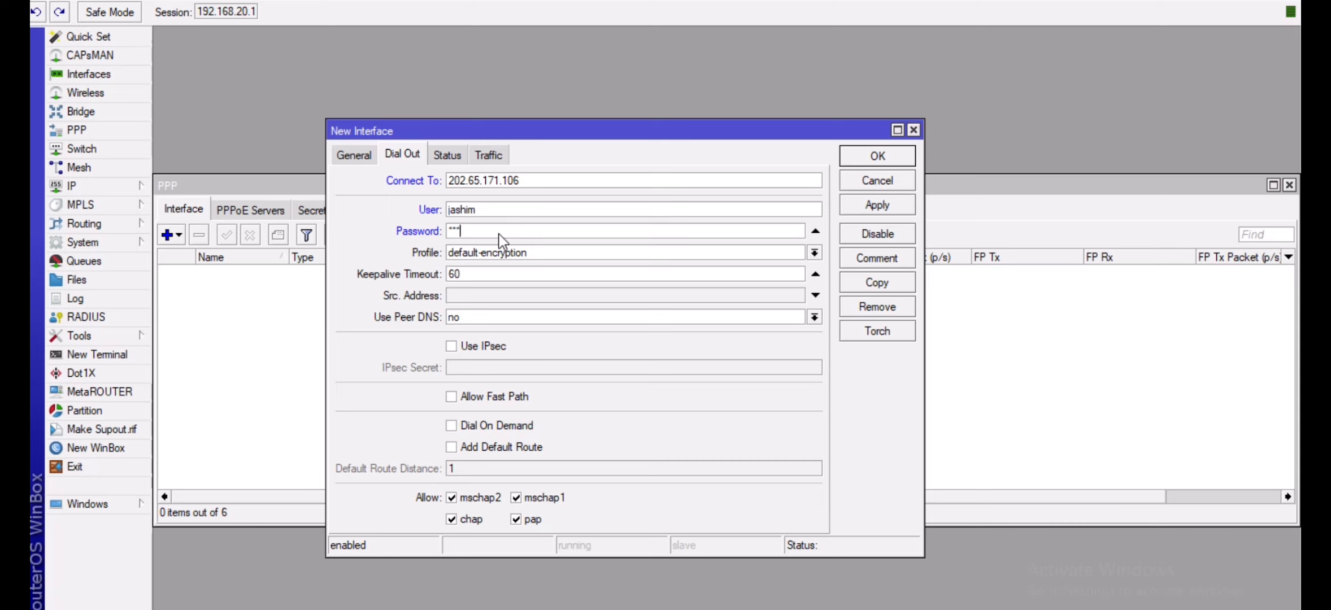
pyautogui.write('*')
# Enable IPsec for the L2TP client, enter the IPsec secret, and save the new interface
pyautogui.click(490, 346)
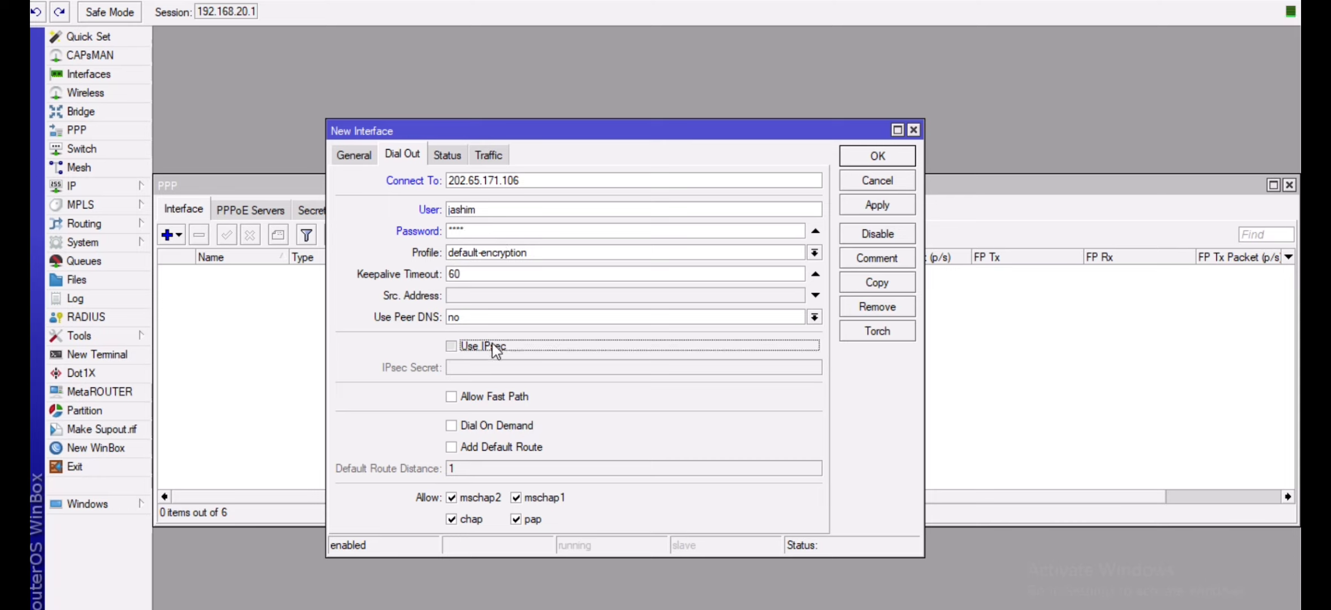
pyautogui.click(490, 368)
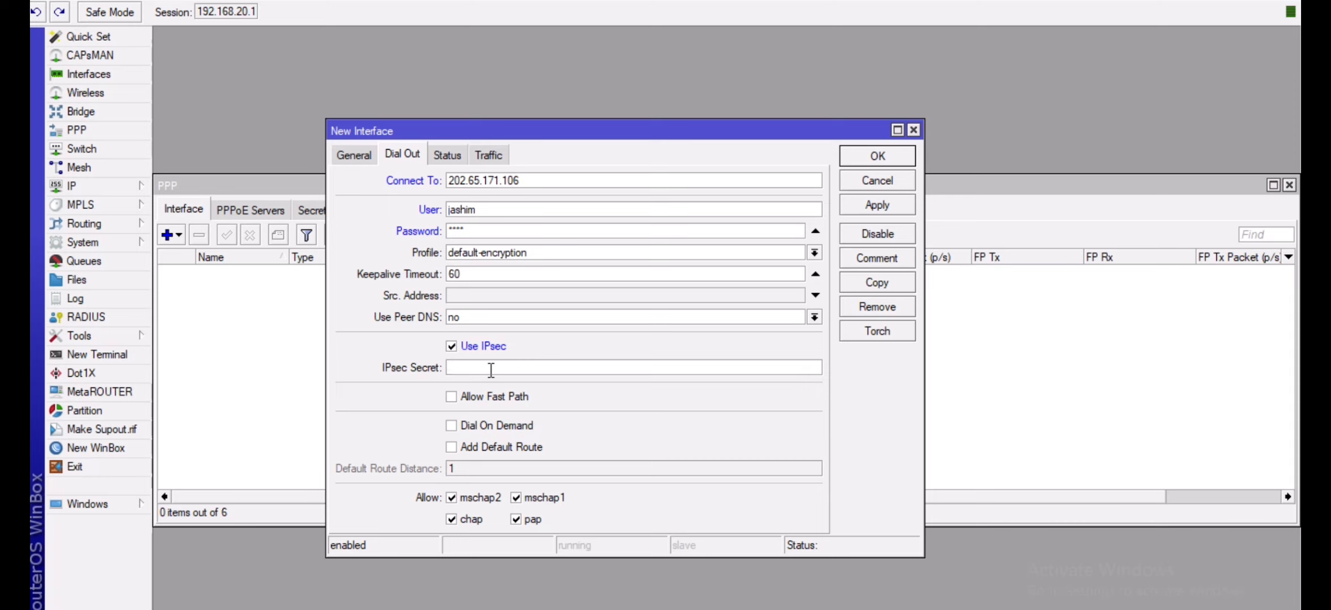
pyautogui.write('***')
pyautogui.click(448, 156)
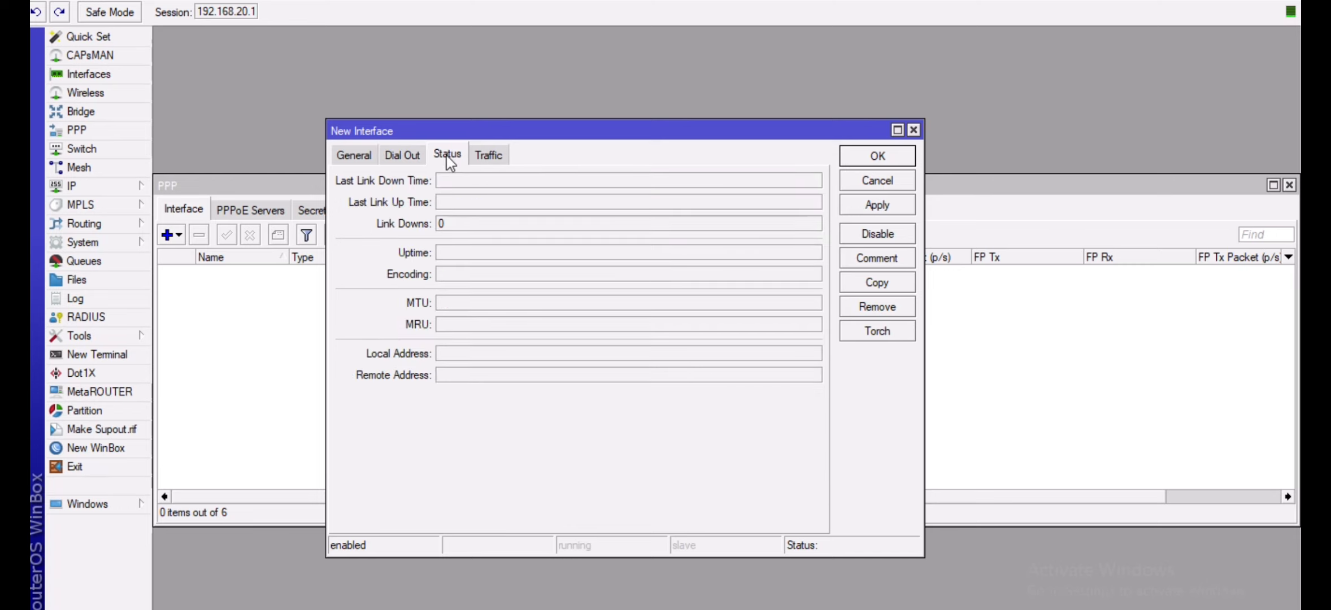
pyautogui.click(403, 155)
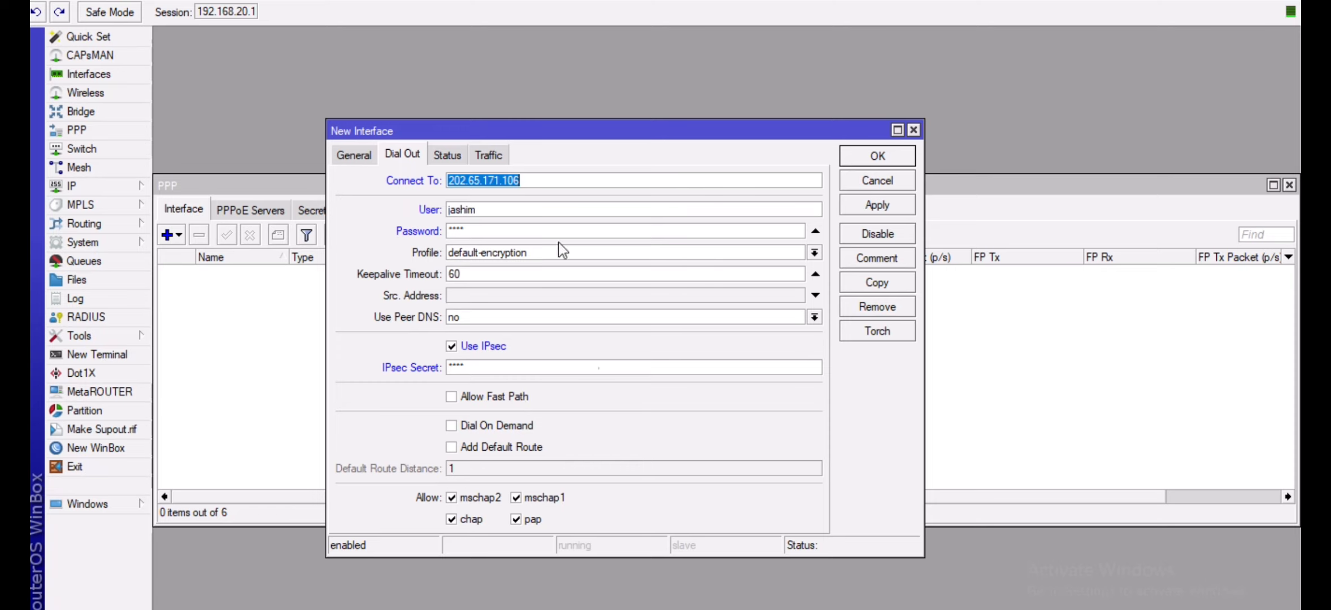
pyautogui.click(874, 159)
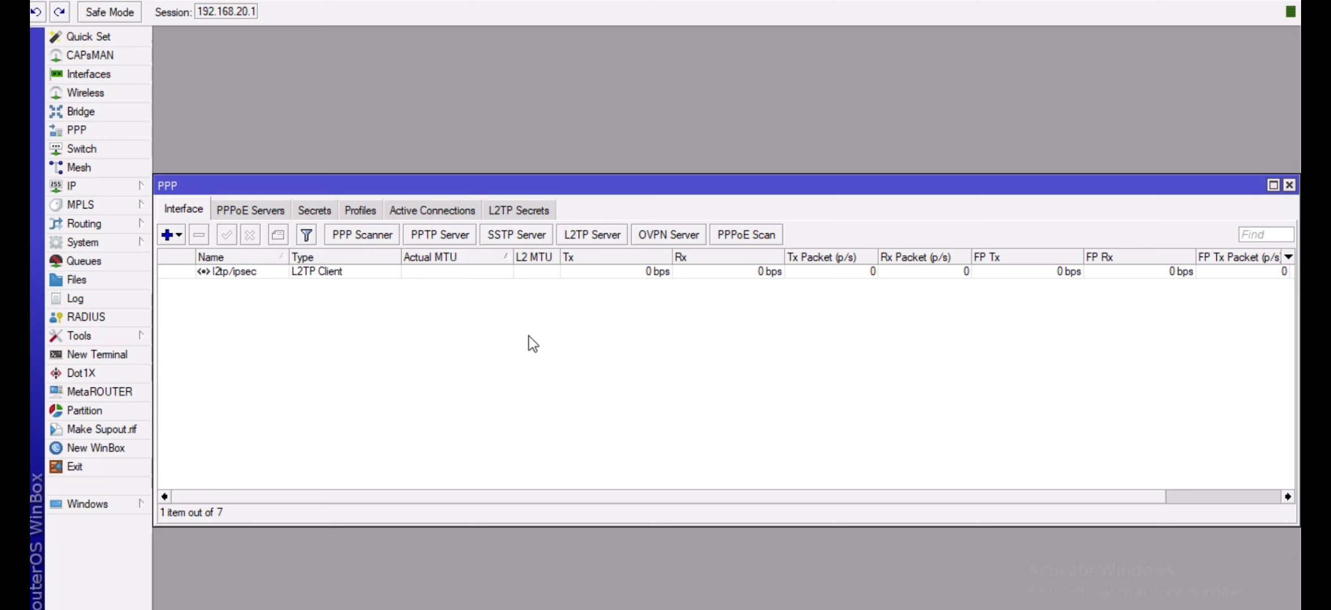
# Check the l2tp/ipsec interface's connection status and its local and remote tunnel addresses
pyautogui.doubleClick(336, 275)
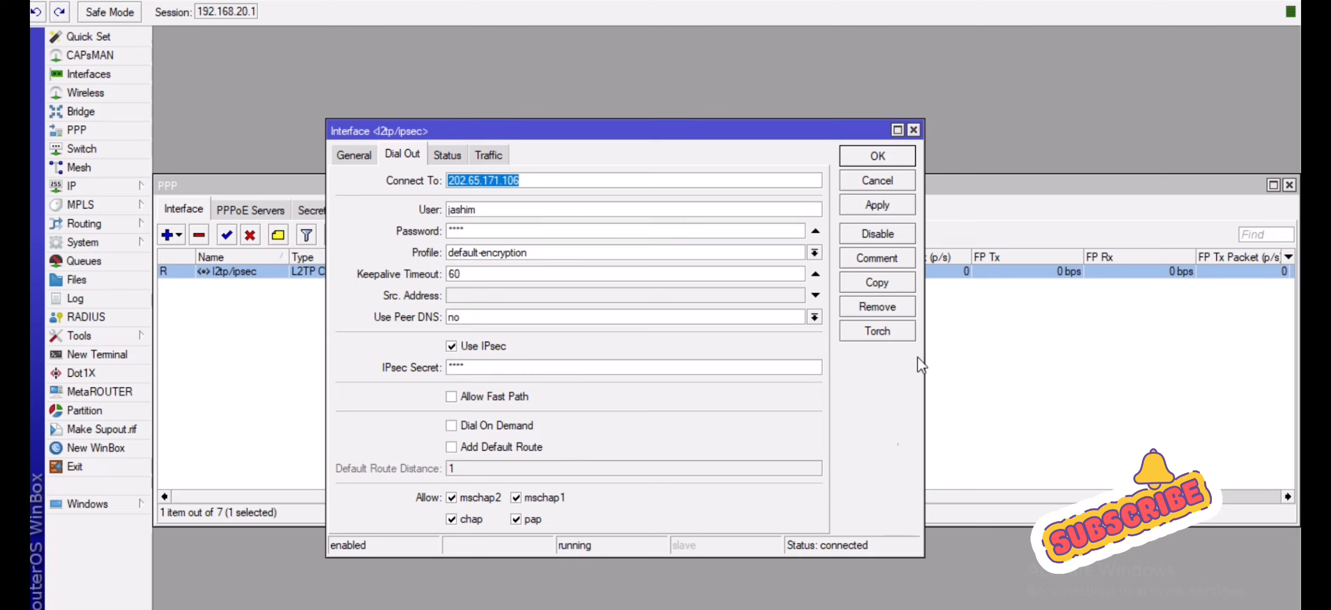
pyautogui.click(913, 132)
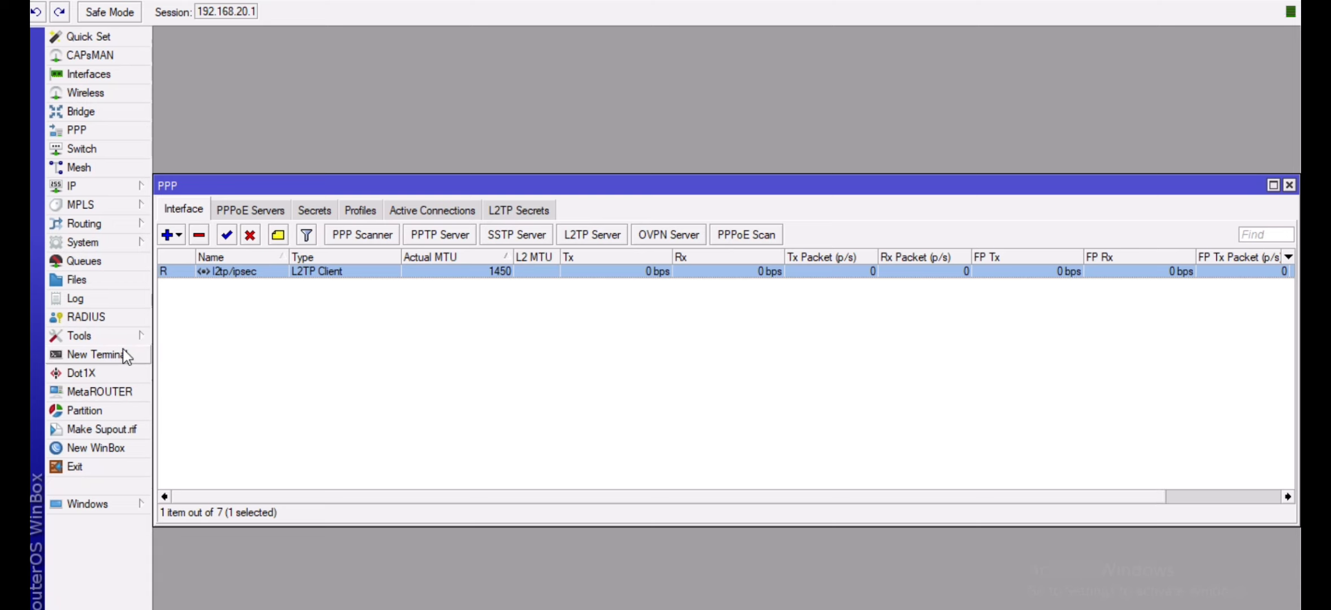
pyautogui.click(107, 354)
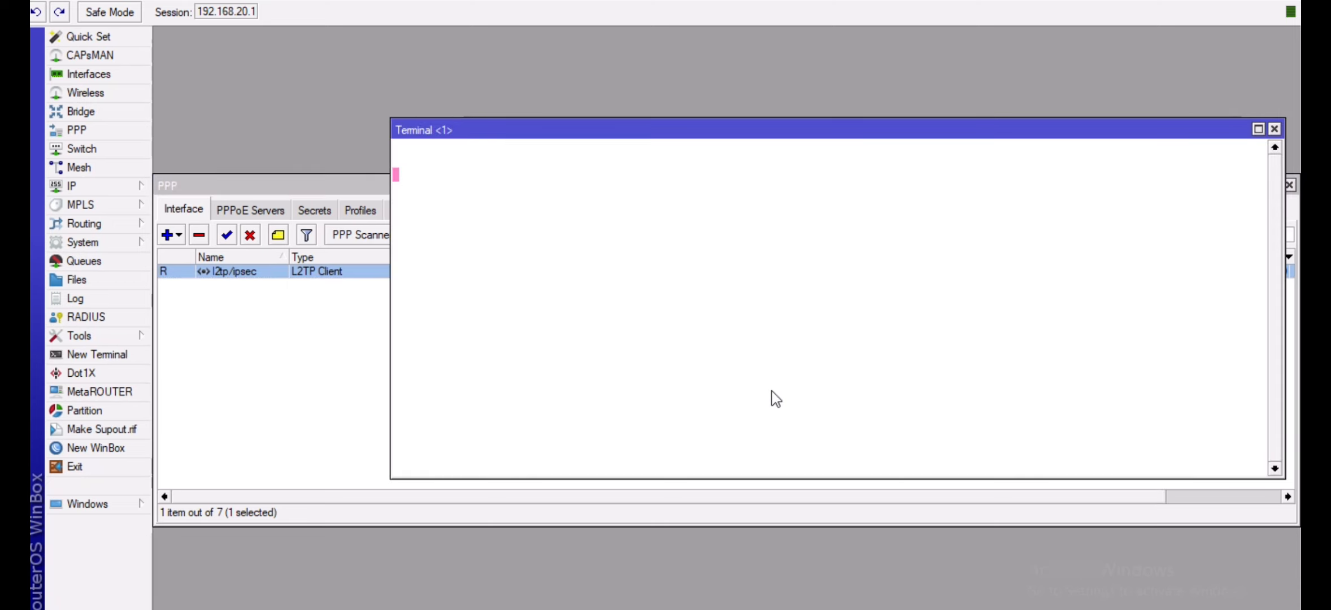
pyautogui.click(250, 291)
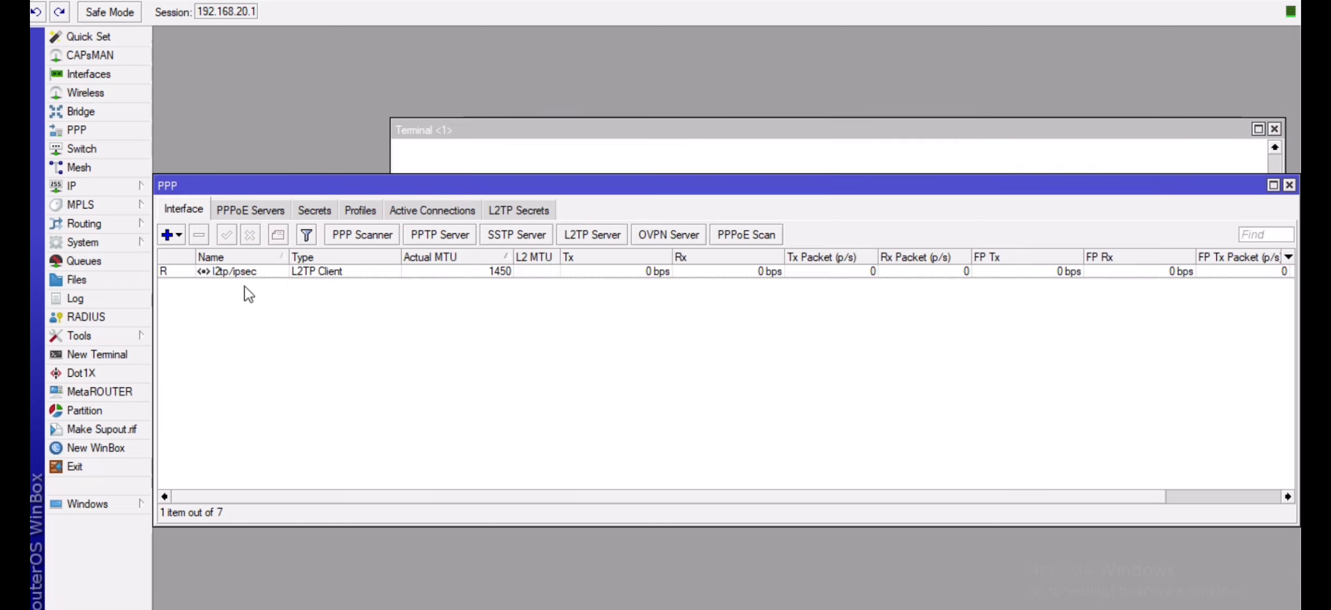
pyautogui.doubleClick(244, 272)
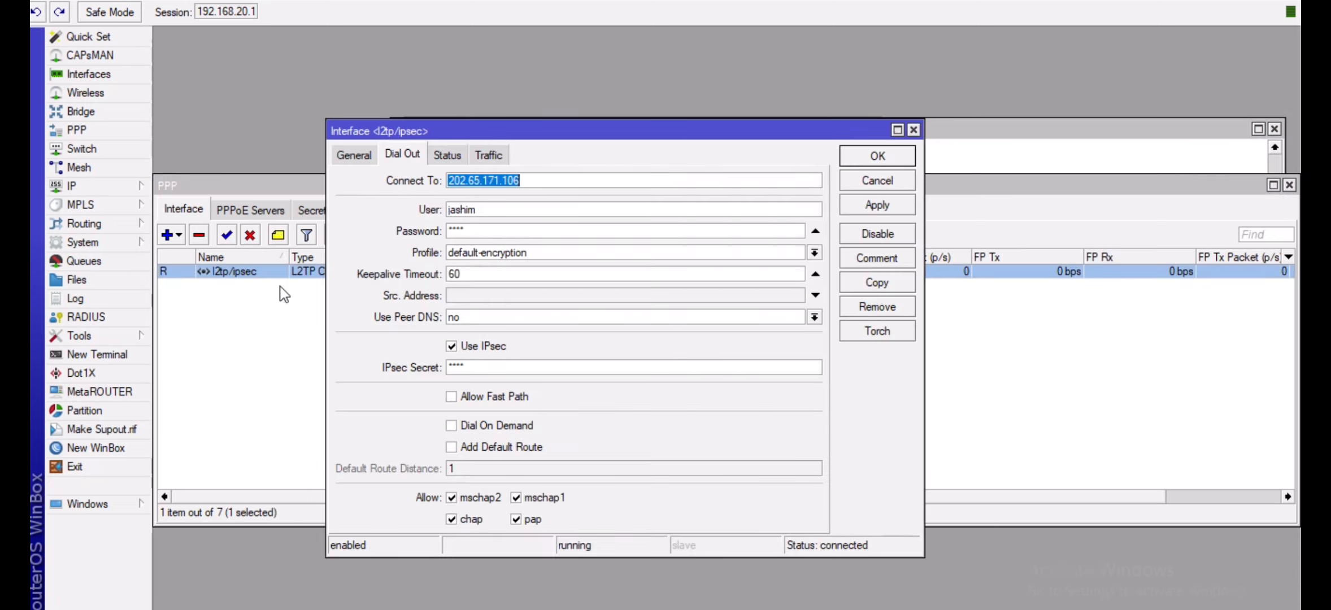
pyautogui.click(453, 161)
pyautogui.moveTo(521, 355); pyautogui.dragTo(443, 354)
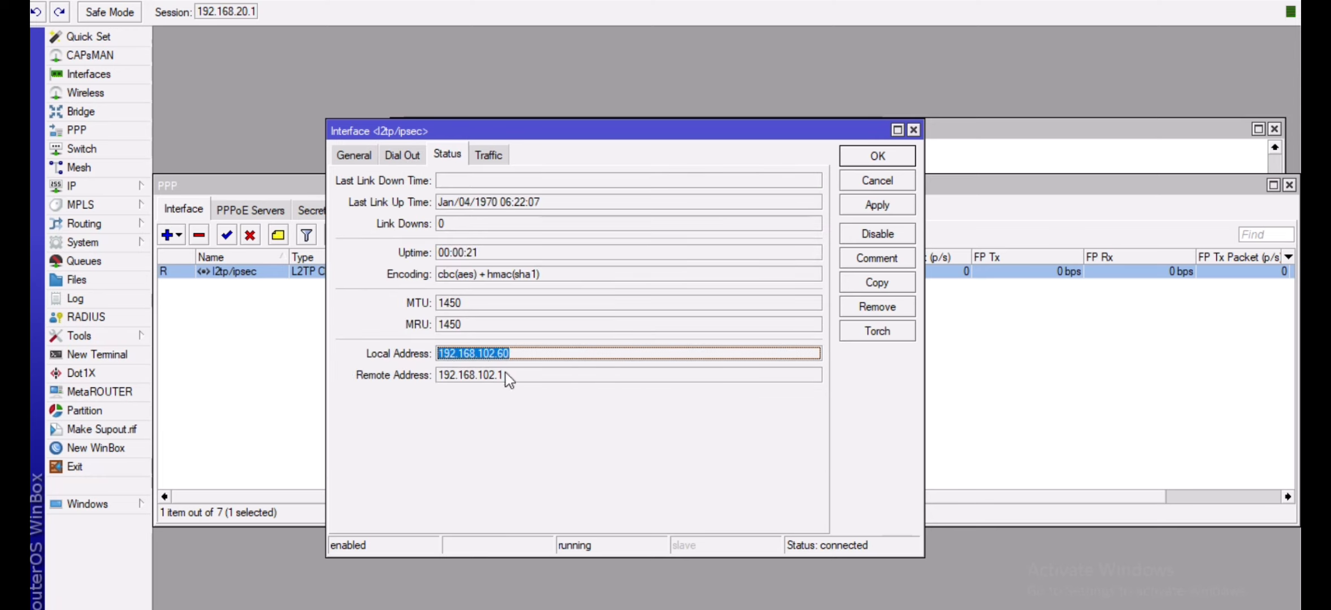
pyautogui.moveTo(515, 373); pyautogui.dragTo(446, 376)
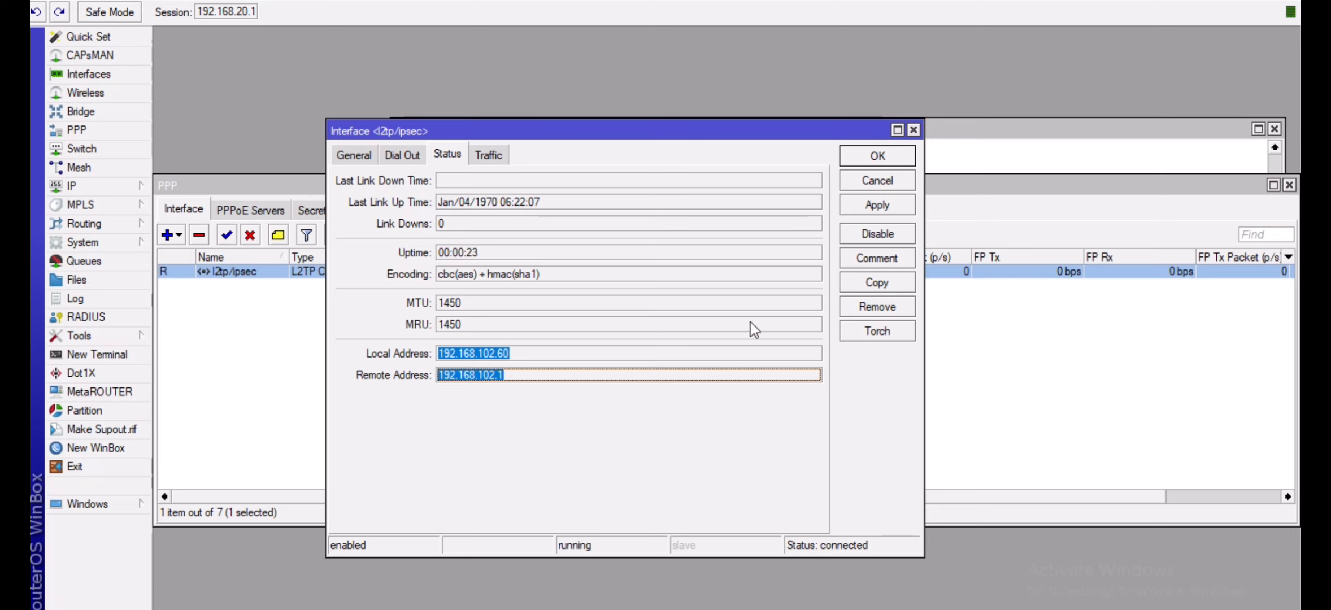
pyautogui.click(667, 355)
pyautogui.click(913, 129)
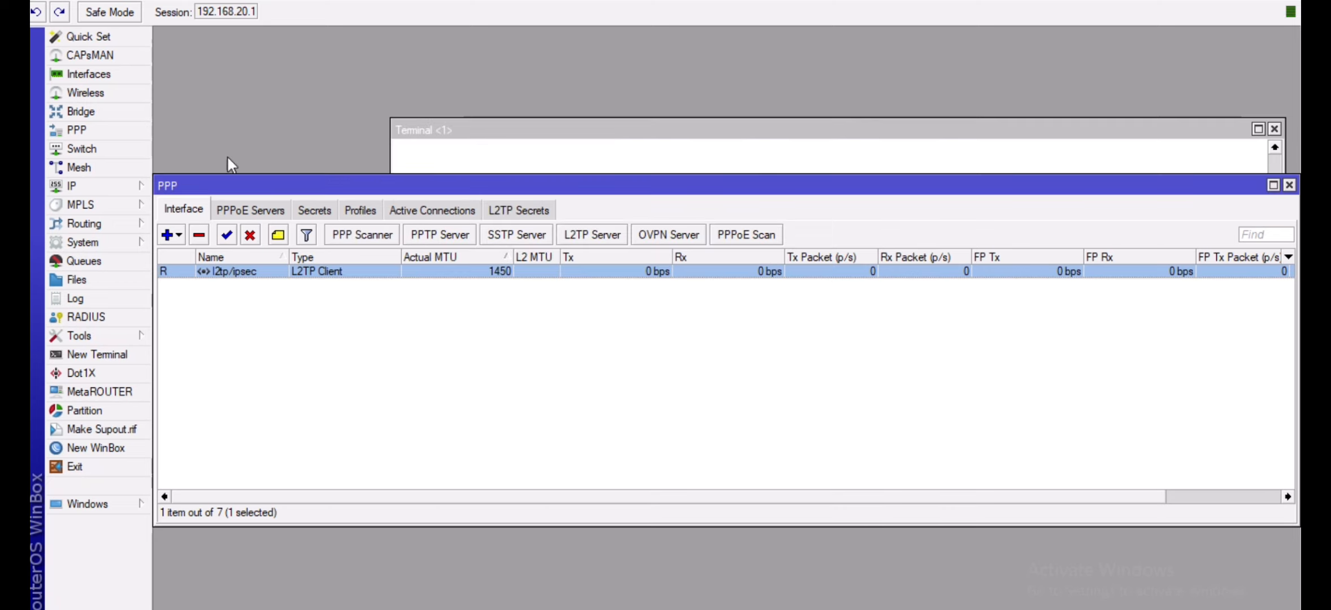
# Ping the tunnel's remote address 192.168.102.1 from a new terminal, and stop after several replies
pyautogui.click(116, 355)
pyautogui.write('ping')
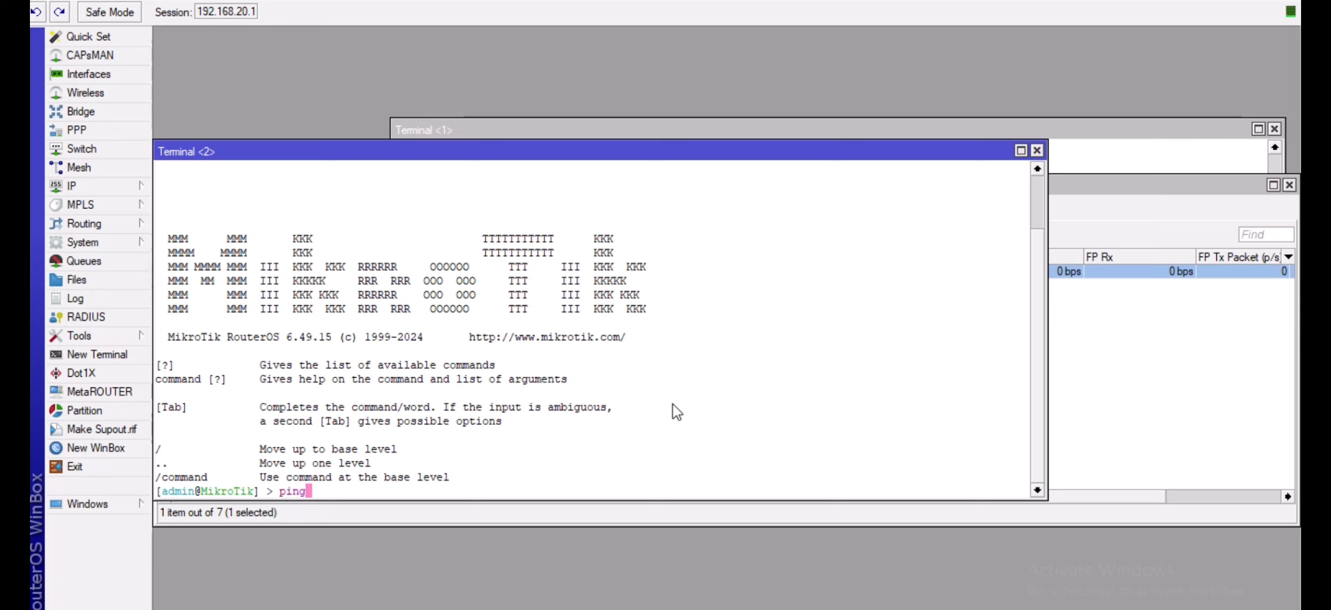
pyautogui.write(' 192.168.102.1')
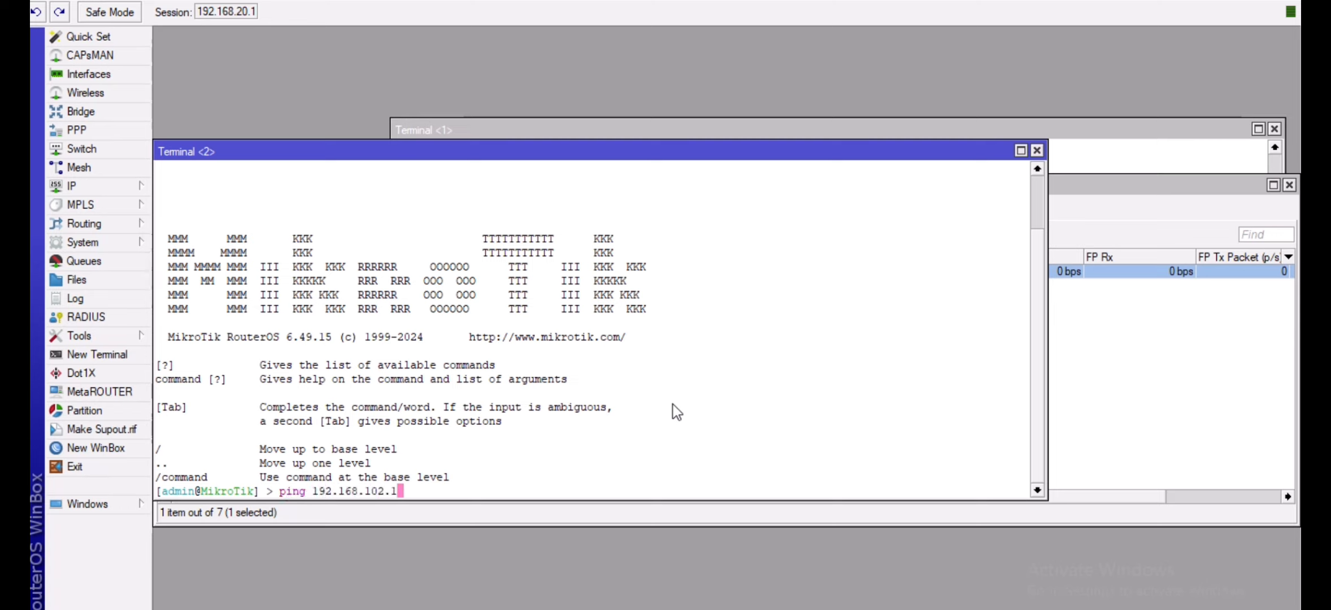
pyautogui.press('Return')
pyautogui.moveTo(565, 151); pyautogui.dragTo(787, 187)
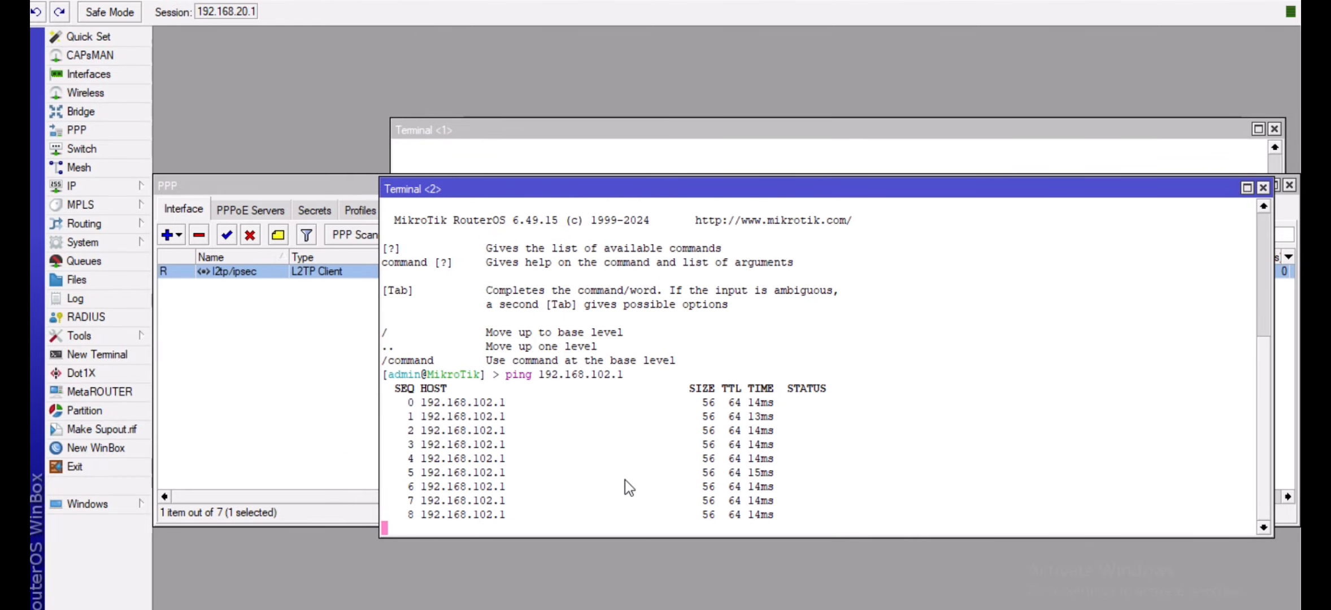
pyautogui.hotkey('ctrl', 'c')
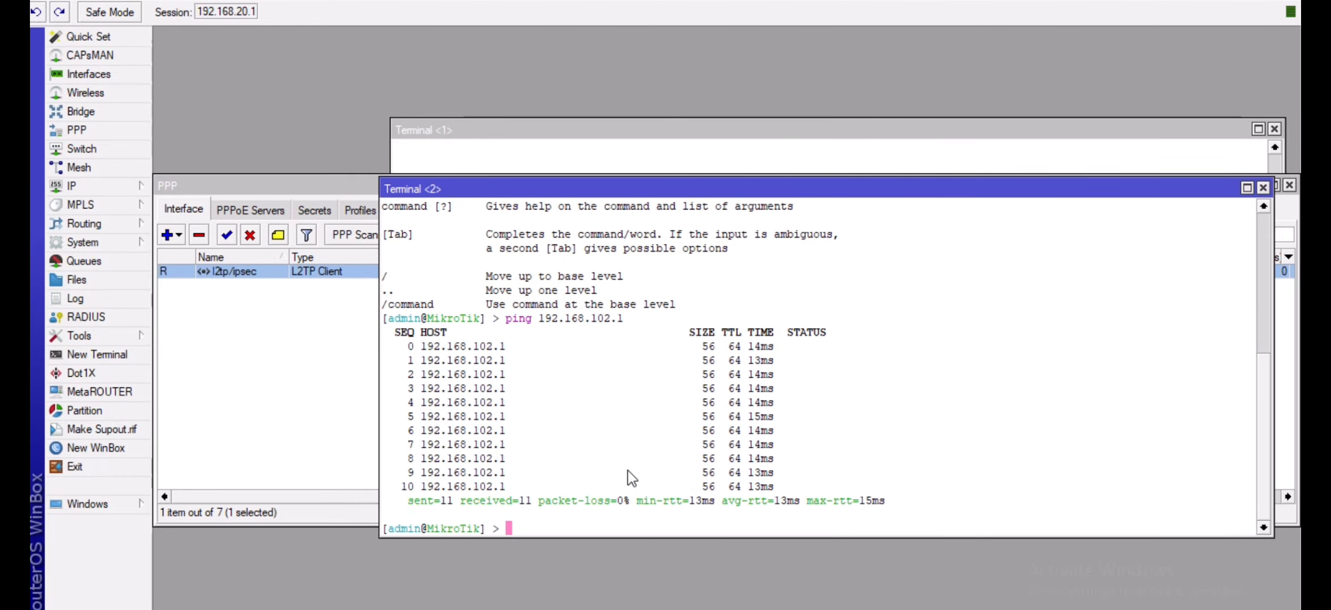
# Ping 192.168.102.29 from the same terminal to test access to the remote network
pyautogui.press('Up')
pyautogui.press('BackSpace')
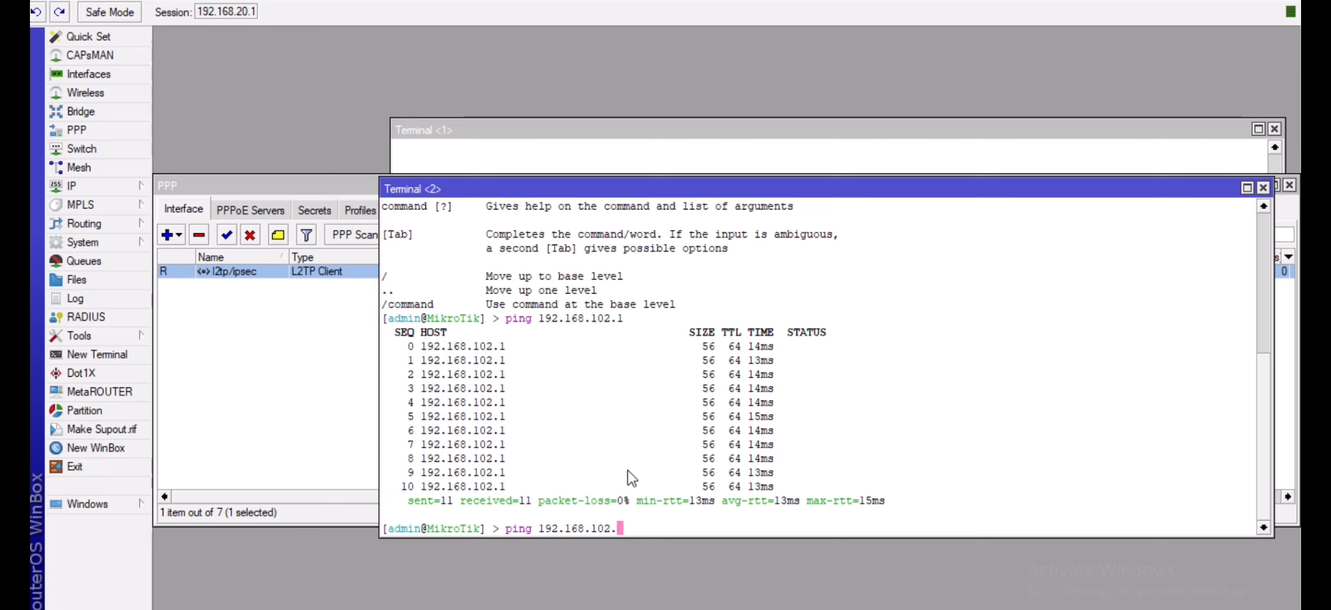
pyautogui.write('29')
pyautogui.press('Return')
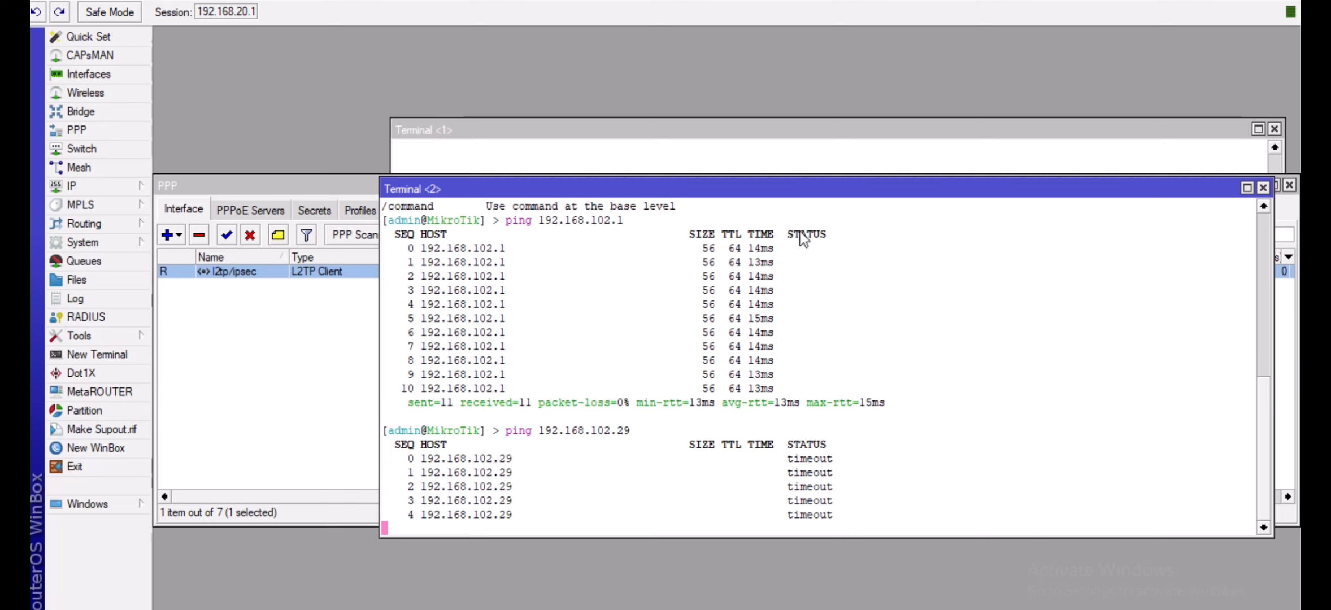
pyautogui.moveTo(802, 195); pyautogui.dragTo(755, 287)
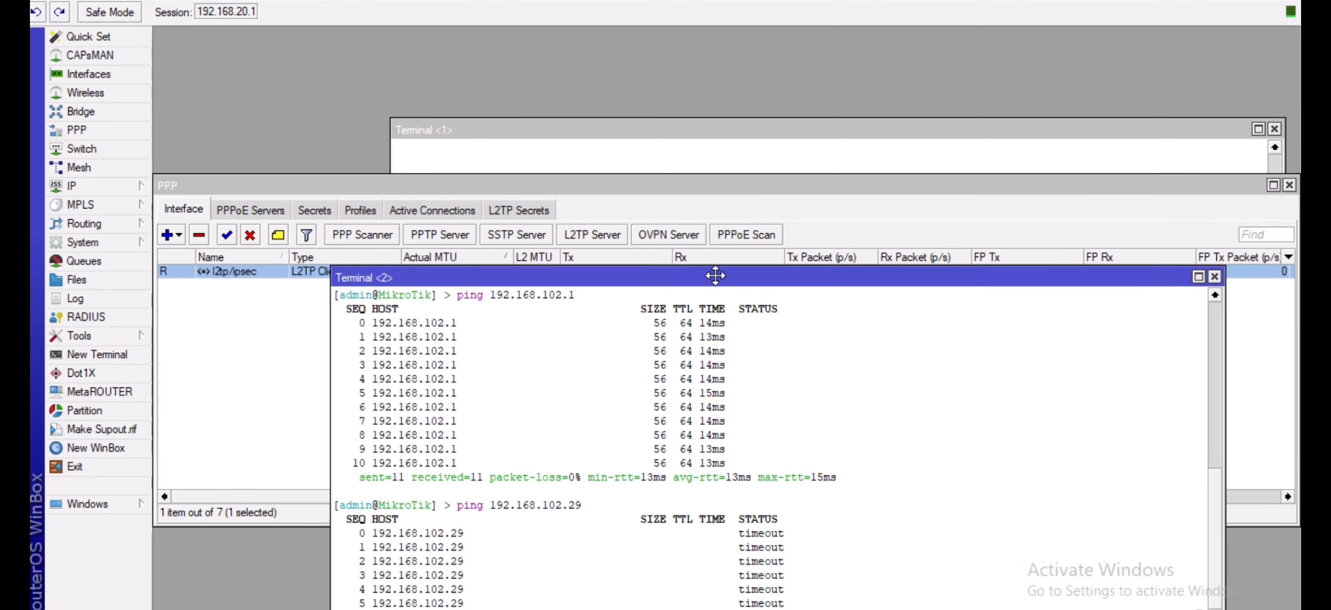
# Add a static route to 192.168.102.0/24 through gateway 192.168.102.1
pyautogui.click(83, 186)
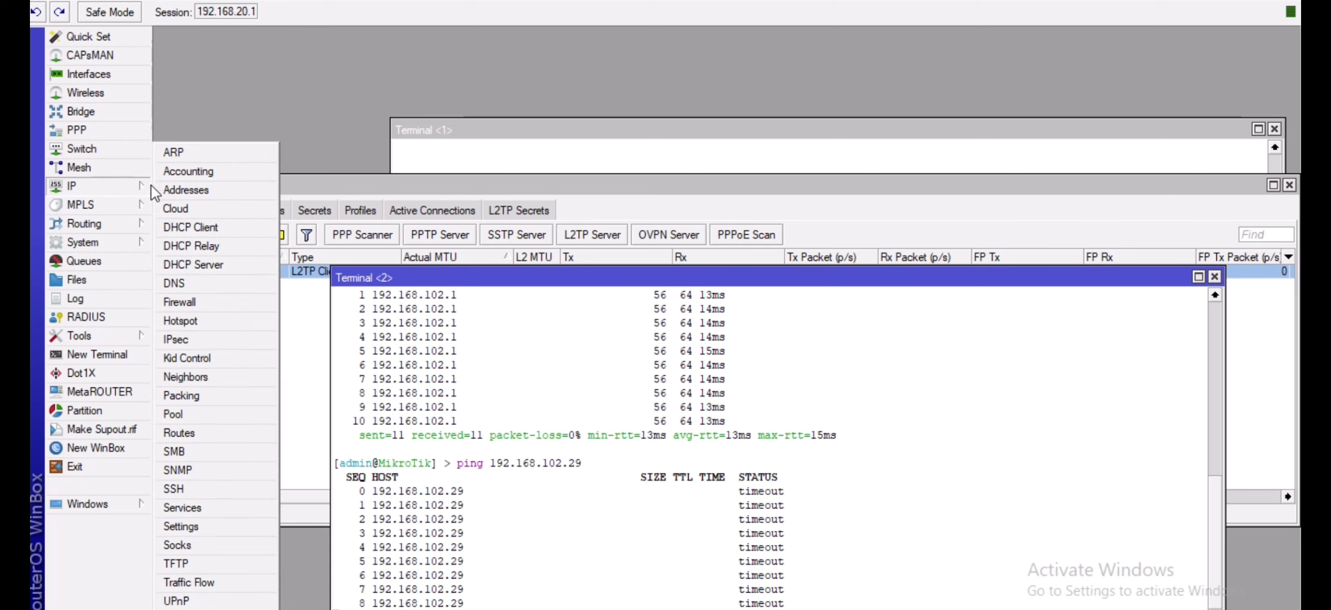
pyautogui.click(192, 438)
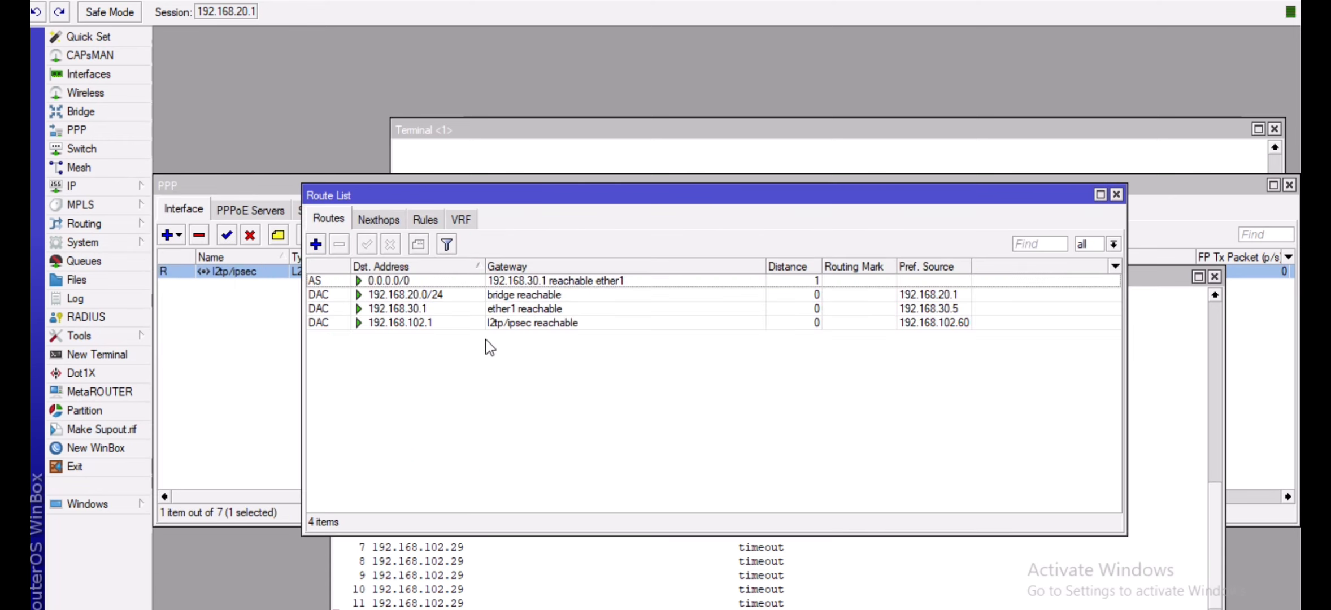
pyautogui.click(316, 245)
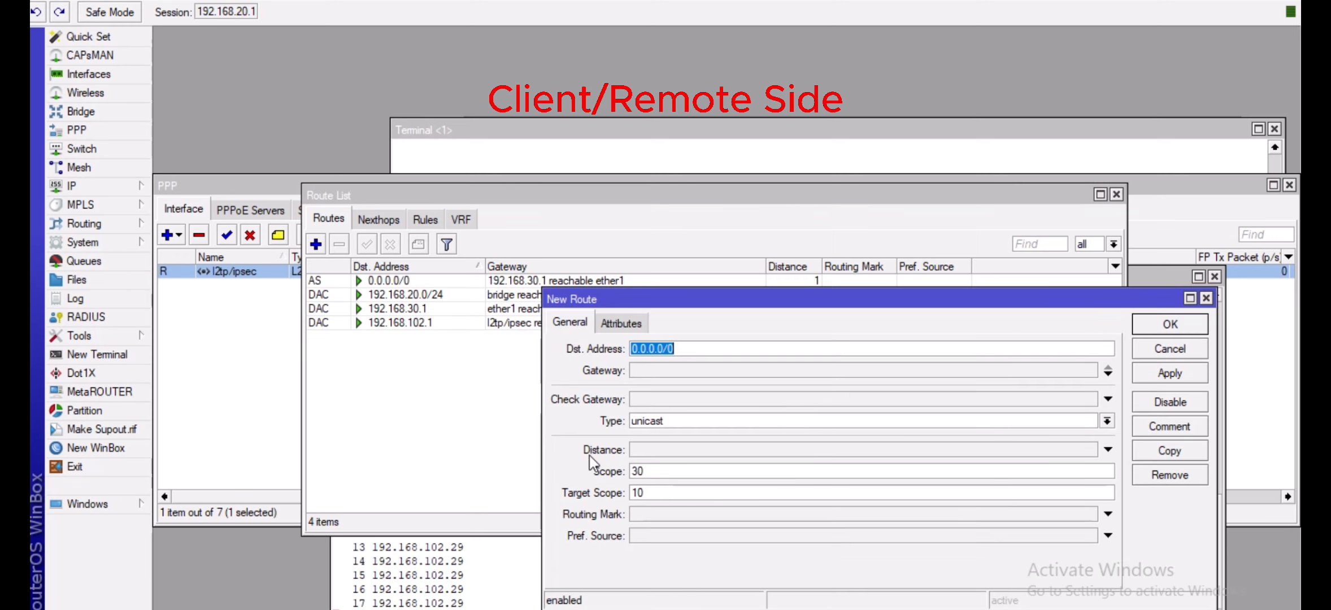
pyautogui.write('192.168.102.0/24')
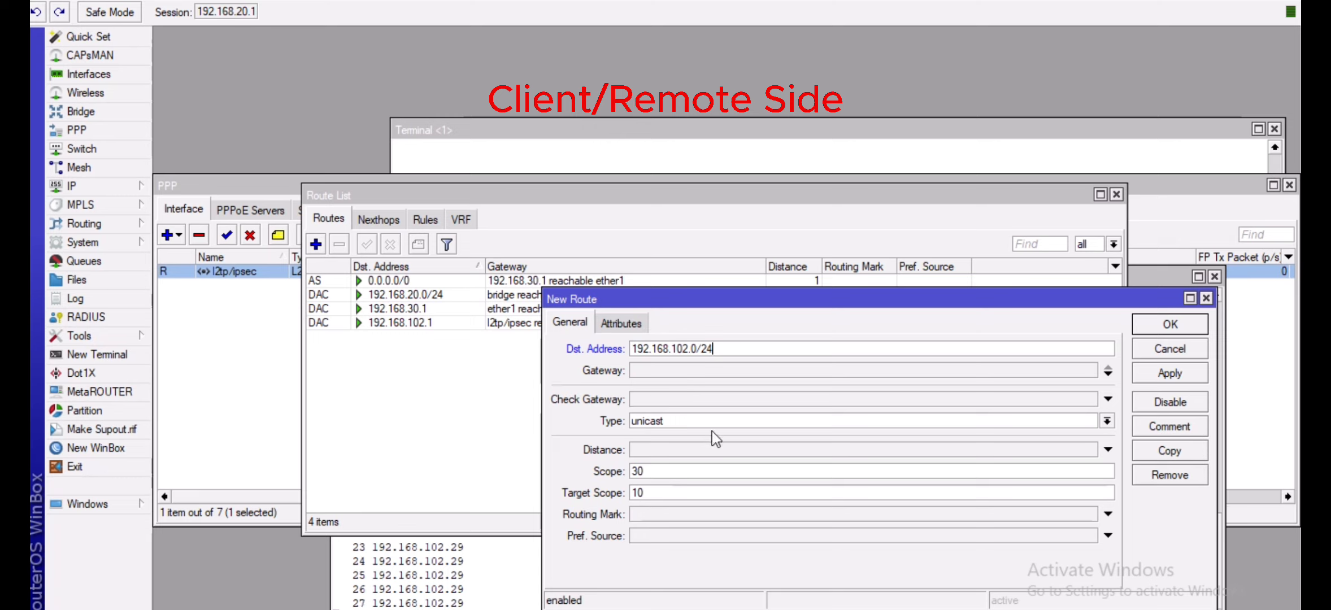
pyautogui.click(654, 374)
pyautogui.write('192')
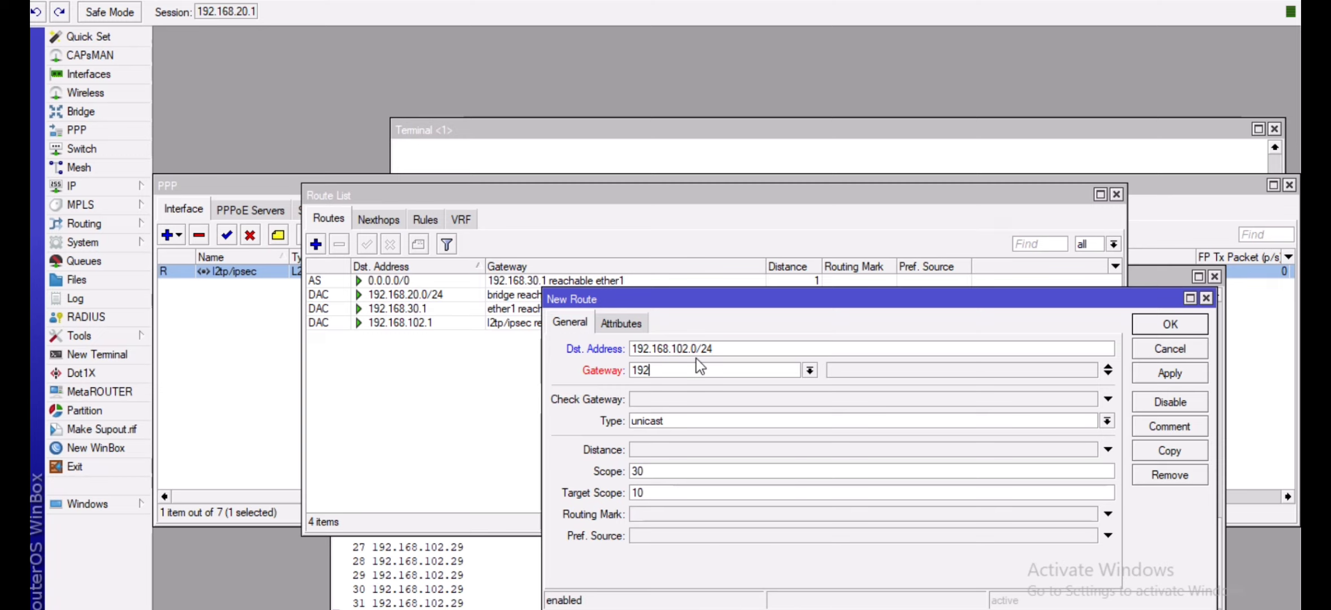
pyautogui.write('.168.102.1')
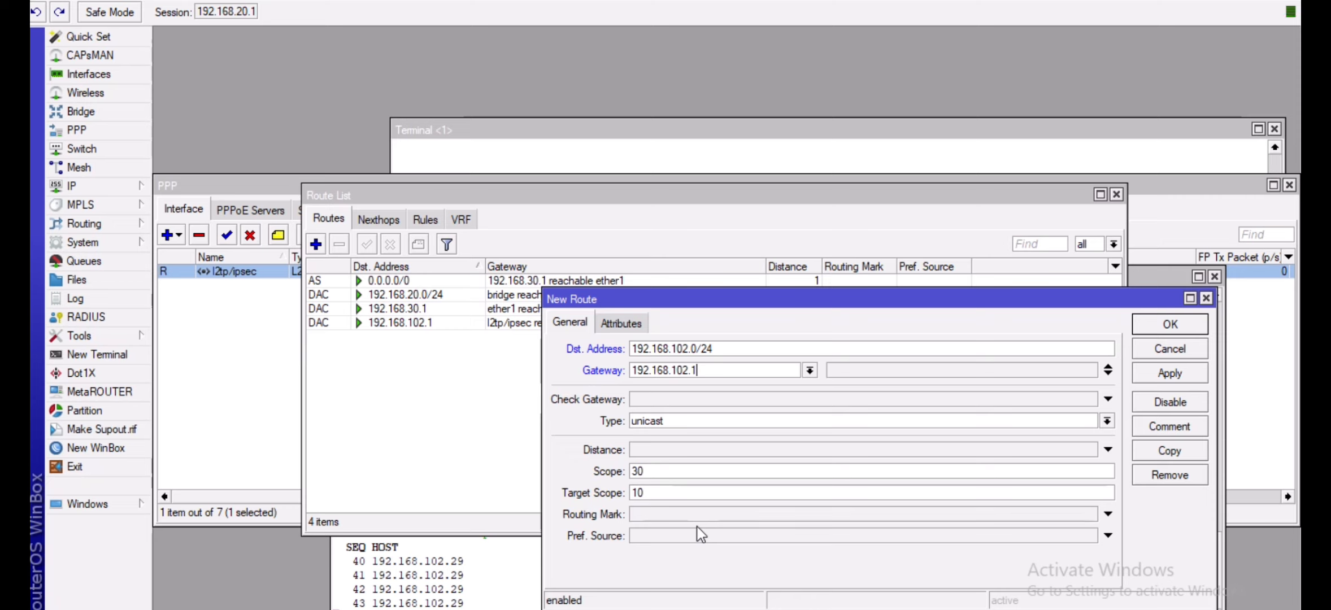
pyautogui.click(1182, 326)
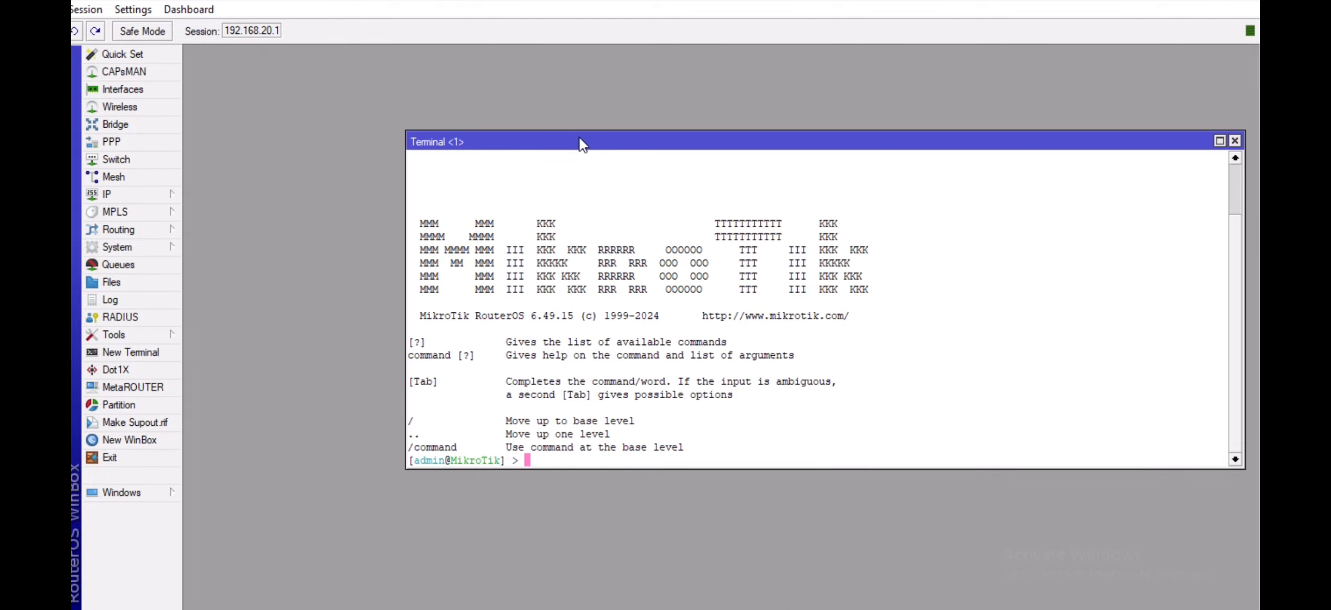
# Run the pasted terminal command enabling the L2TP server with profile default-encryption, IPsec required and the IPsec secret
pyautogui.moveTo(579, 137); pyautogui.dragTo(363, 97)
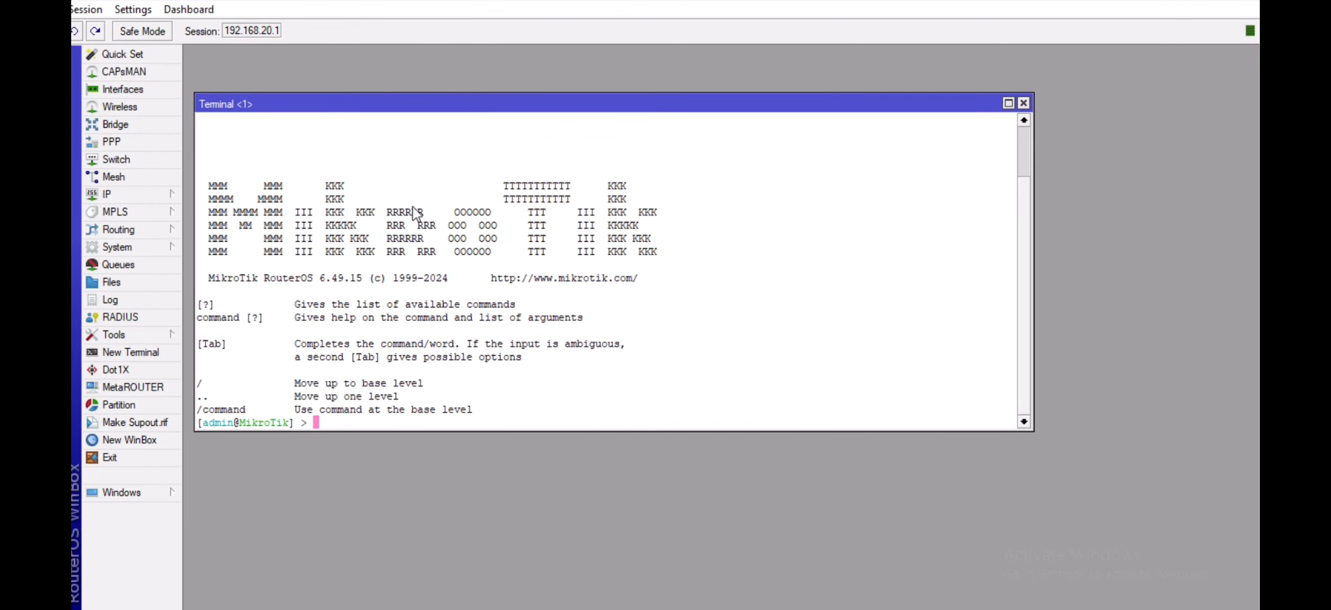
pyautogui.rightClick(384, 417)
pyautogui.click(453, 494)
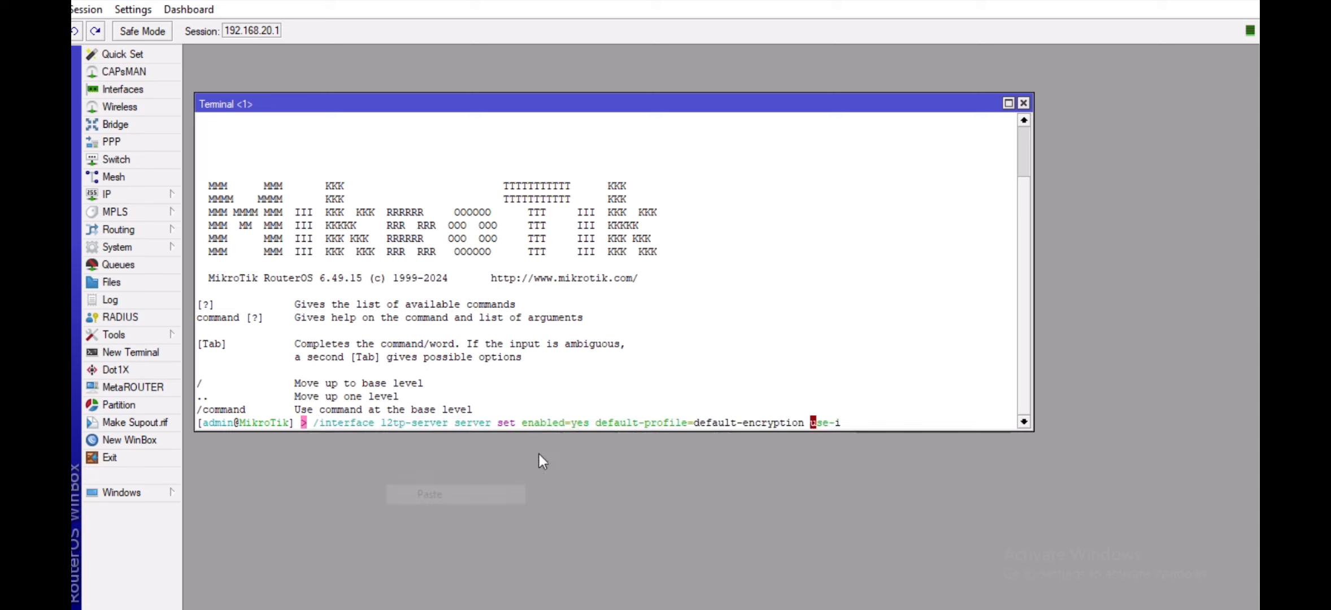
pyautogui.press('Return')
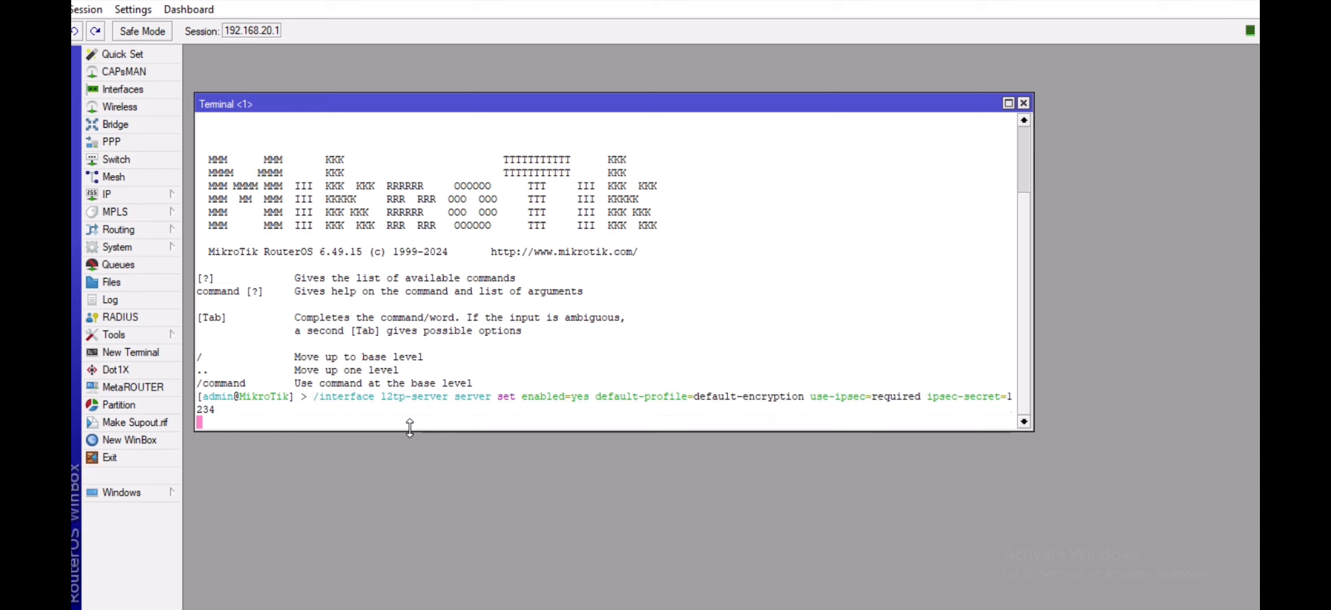
# Change the L2TP server's Use IPsec option to yes, and move the PPP window aside to uncover the terminal
pyautogui.click(126, 195)
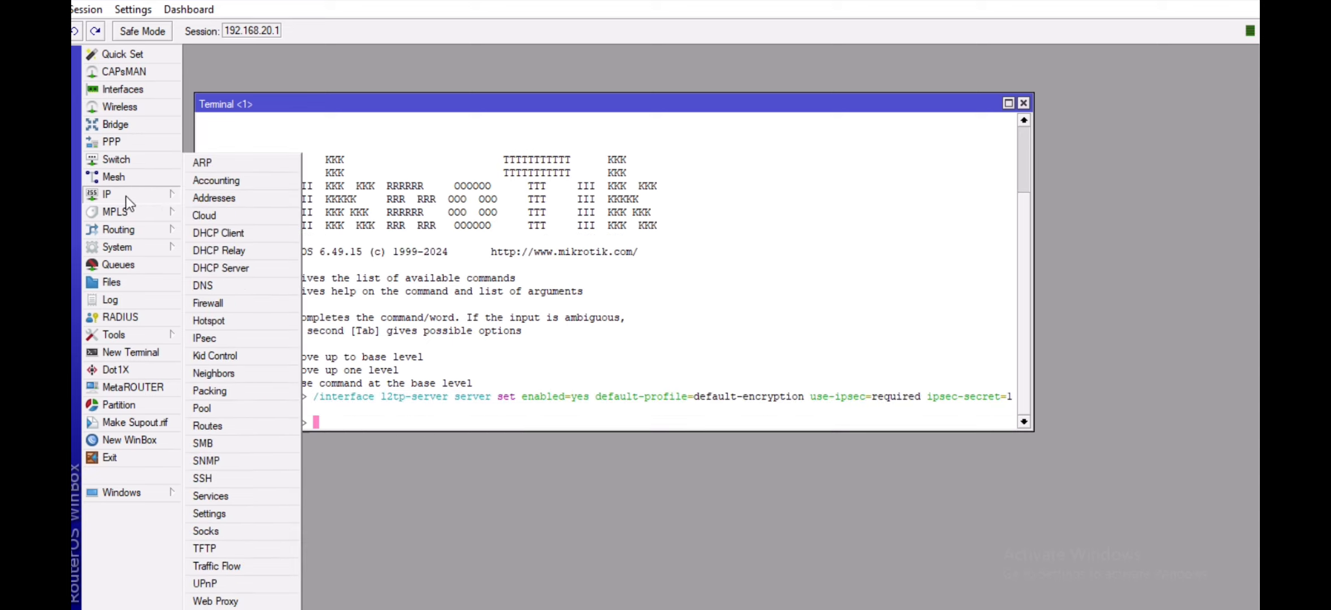
pyautogui.click(111, 141)
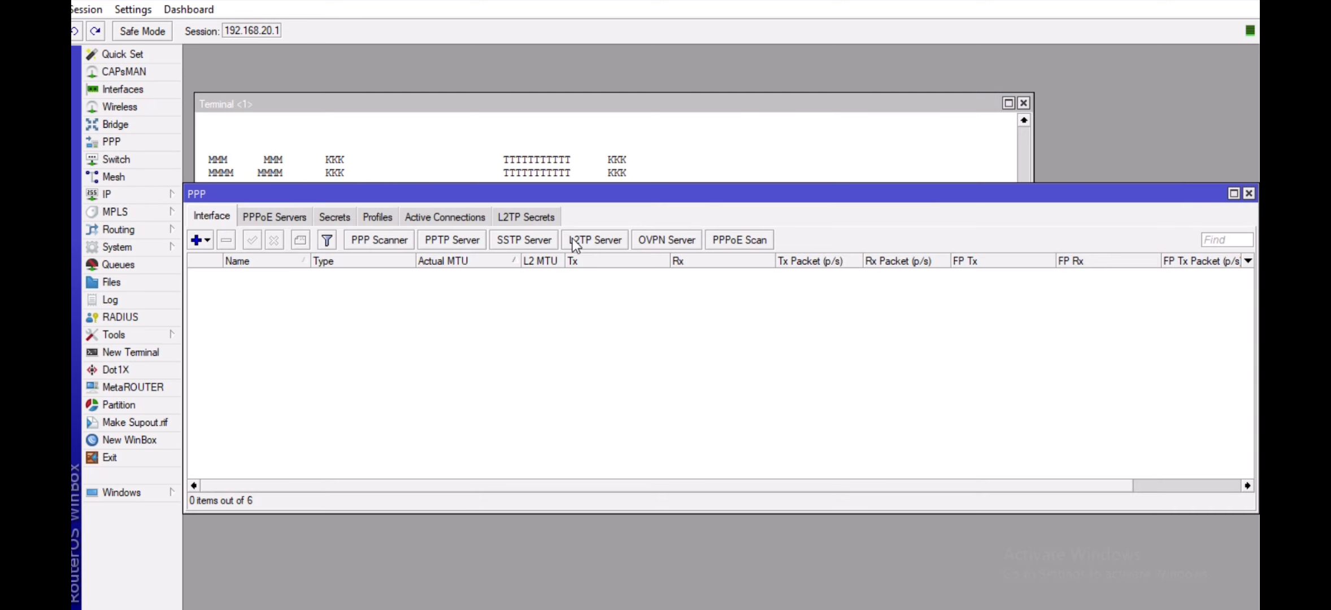
pyautogui.click(596, 241)
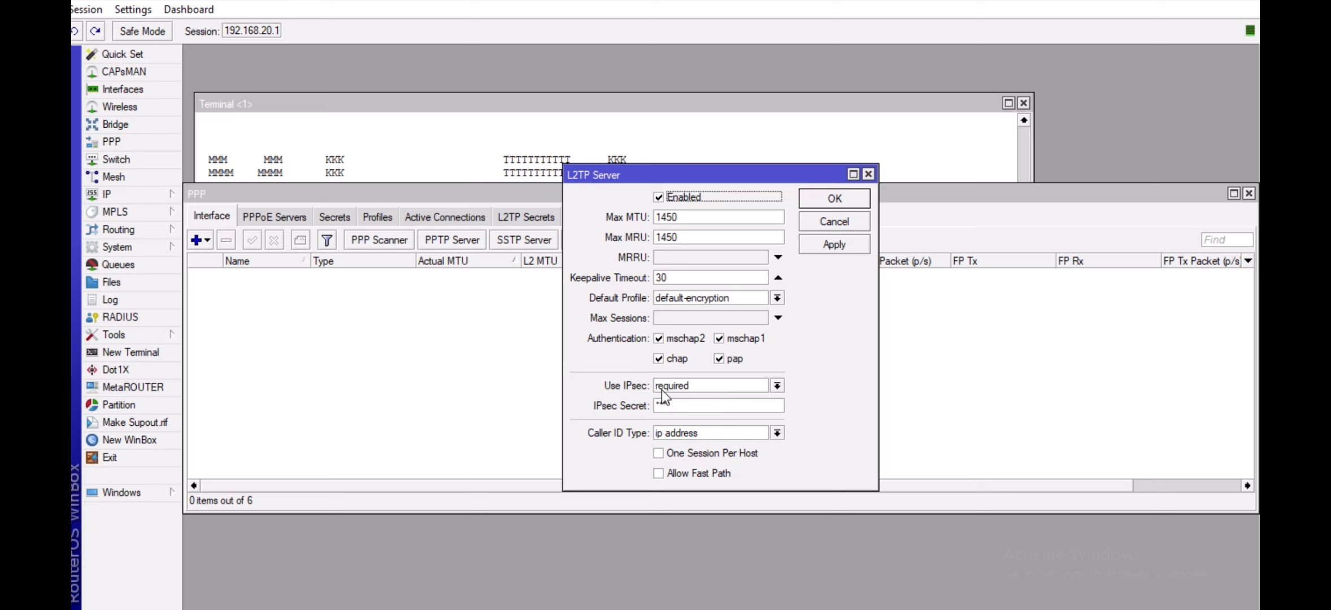
pyautogui.click(733, 382)
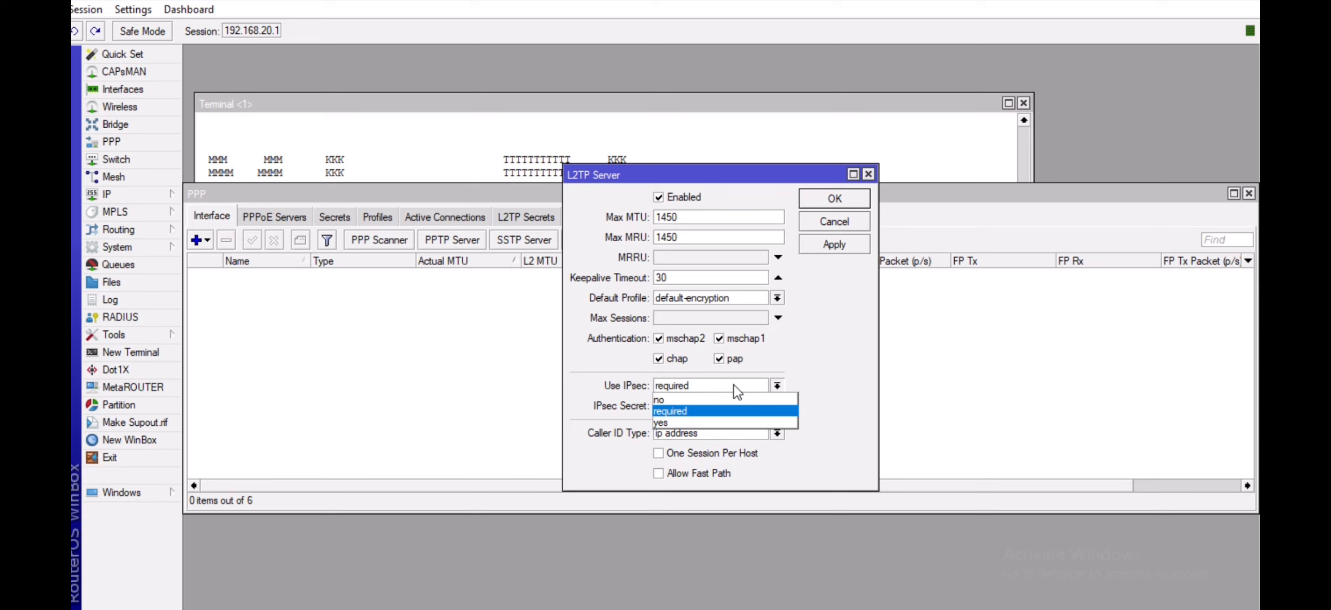
pyautogui.click(668, 421)
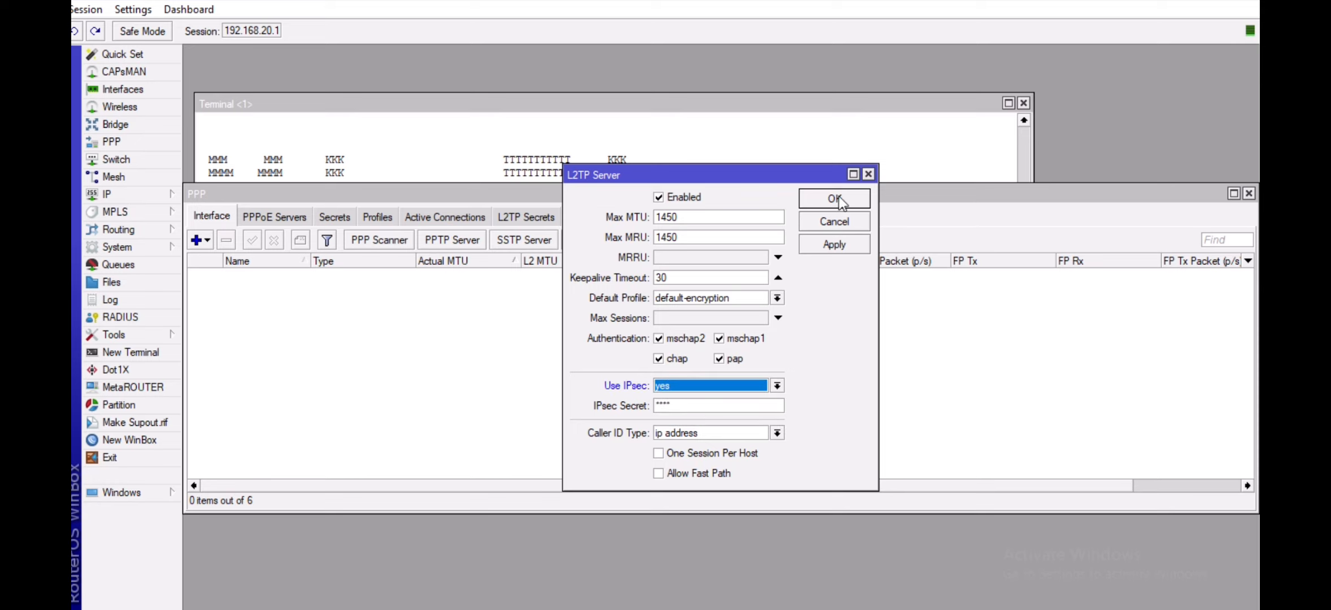
pyautogui.press('Return')
pyautogui.moveTo(622, 203); pyautogui.dragTo(719, 225)
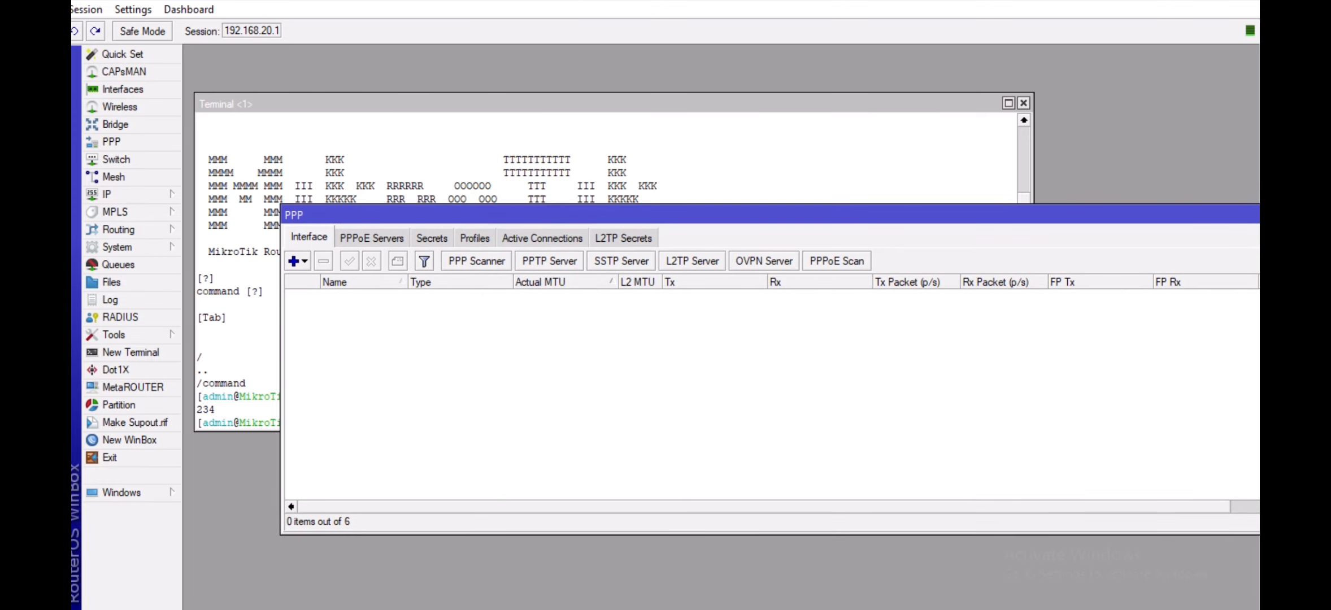
# Switch to the Word document and copy the whole PPP secret command from the Configure section
pyautogui.click(935, 609)
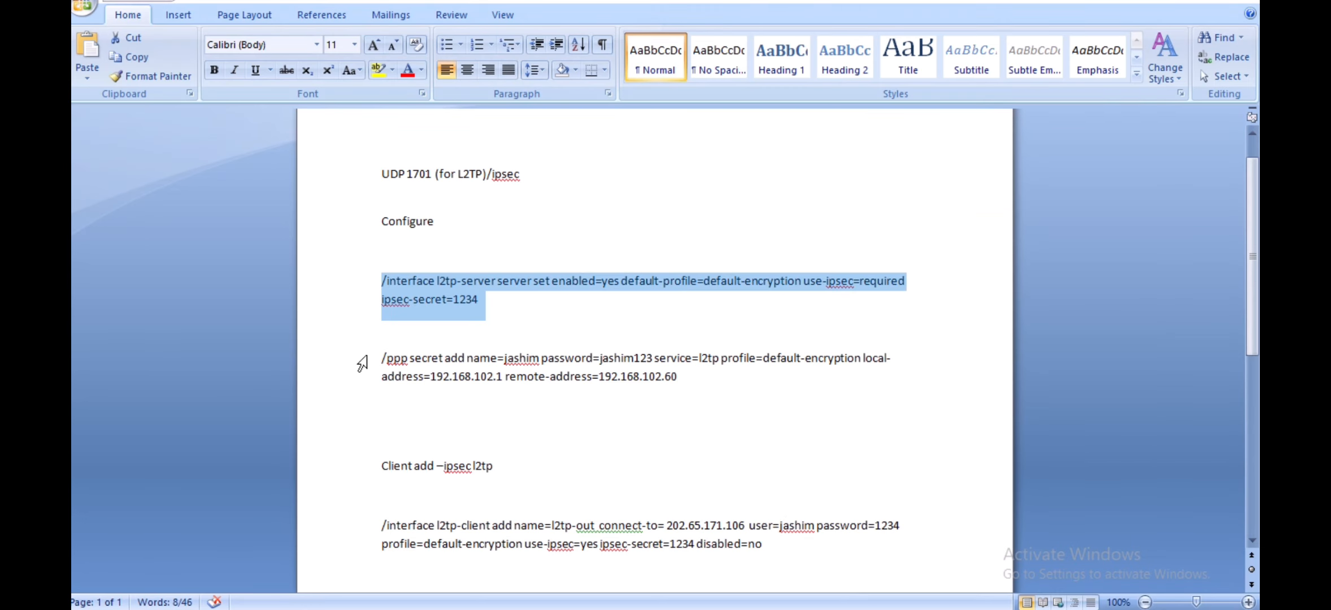
pyautogui.moveTo(382, 358); pyautogui.dragTo(717, 371)
pyautogui.hotkey('ctrl', 'c')
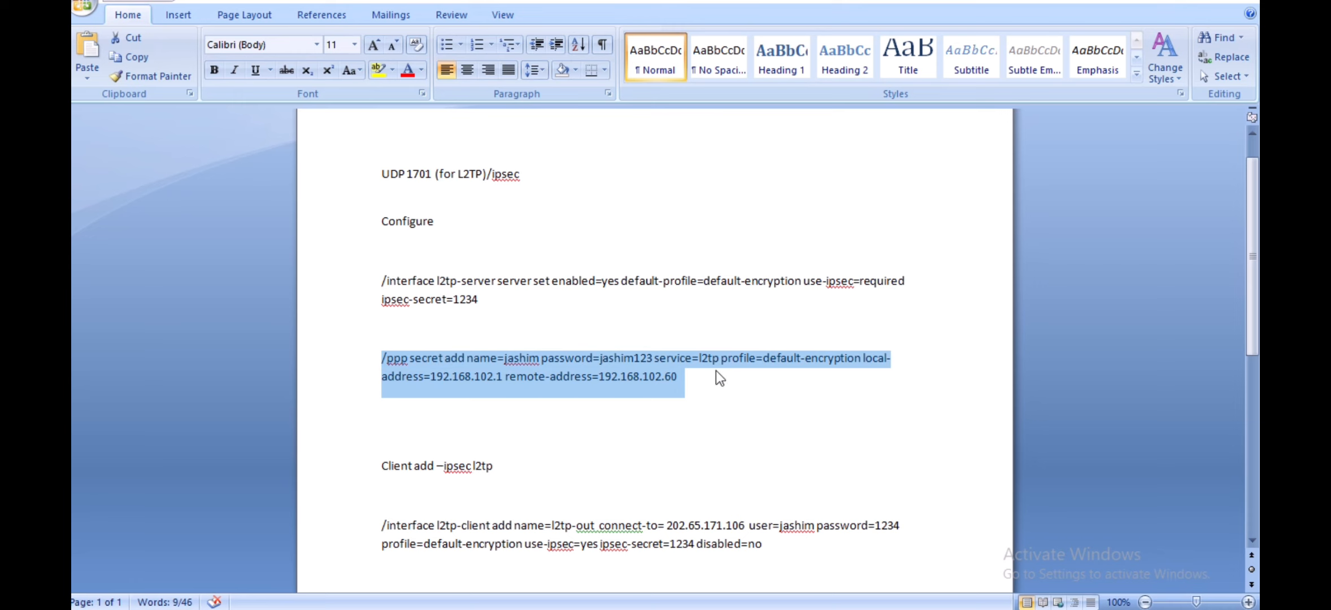
# Run the copied command in the WinBox terminal to add an l2tp secret with user name, password, default-encryption, local address 192.168.102.1 and remote address 192.168.102.60
pyautogui.moveTo(932, 609)
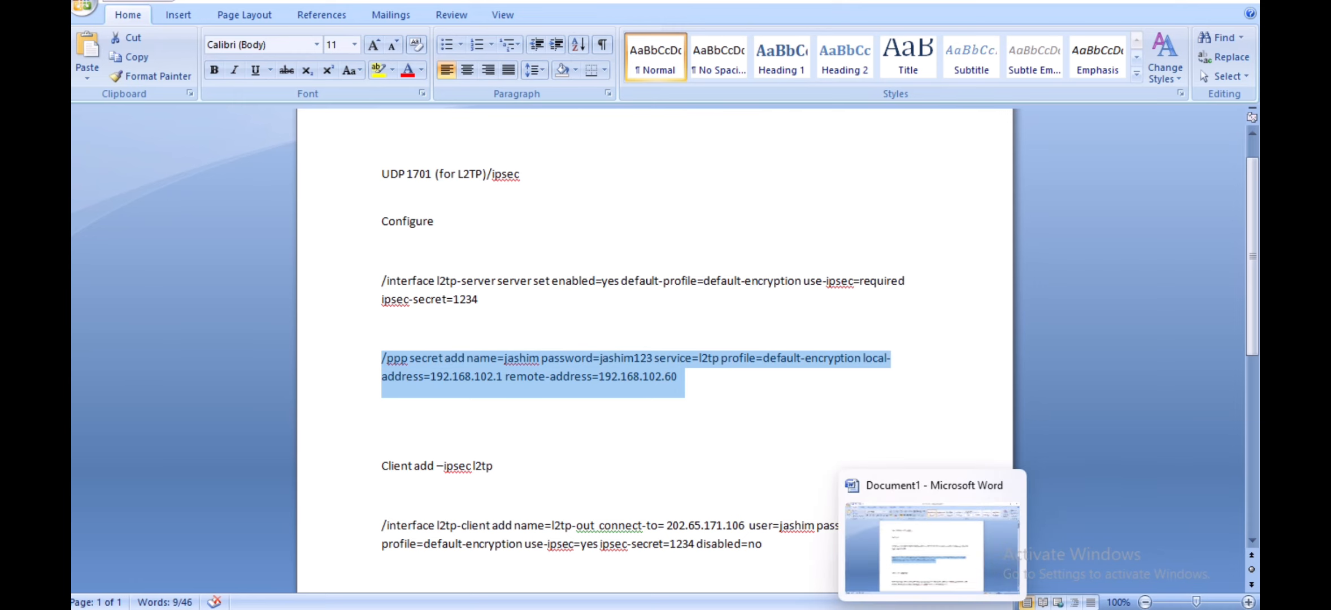
pyautogui.click(858, 608)
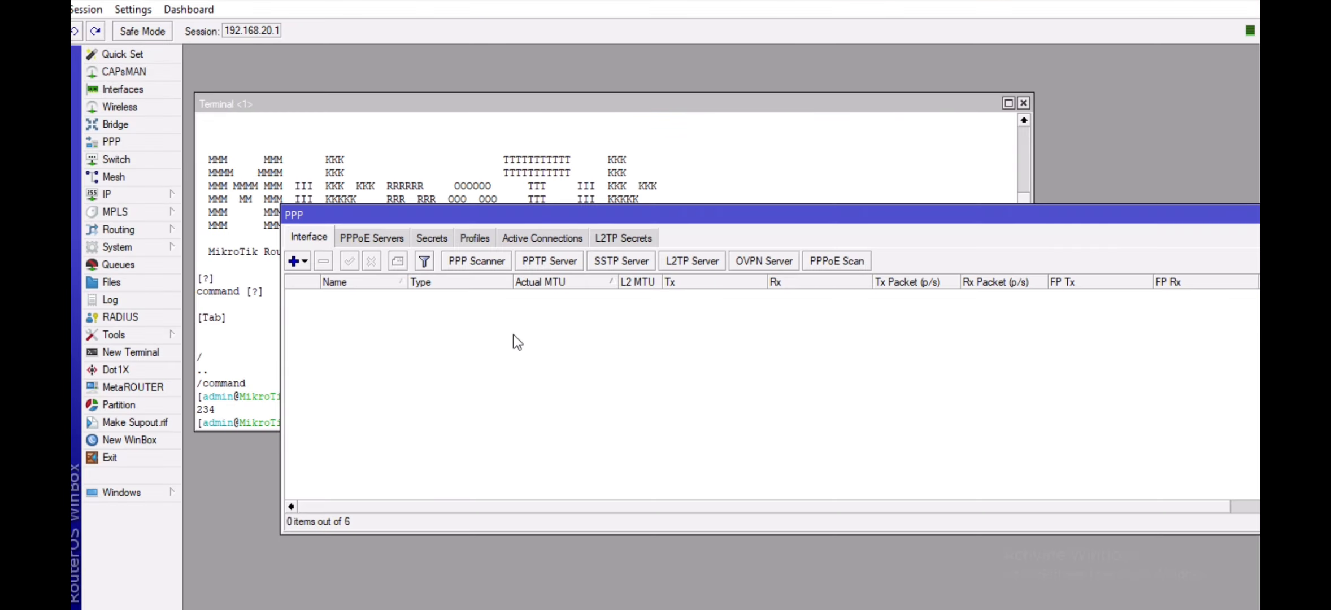
pyautogui.click(689, 135)
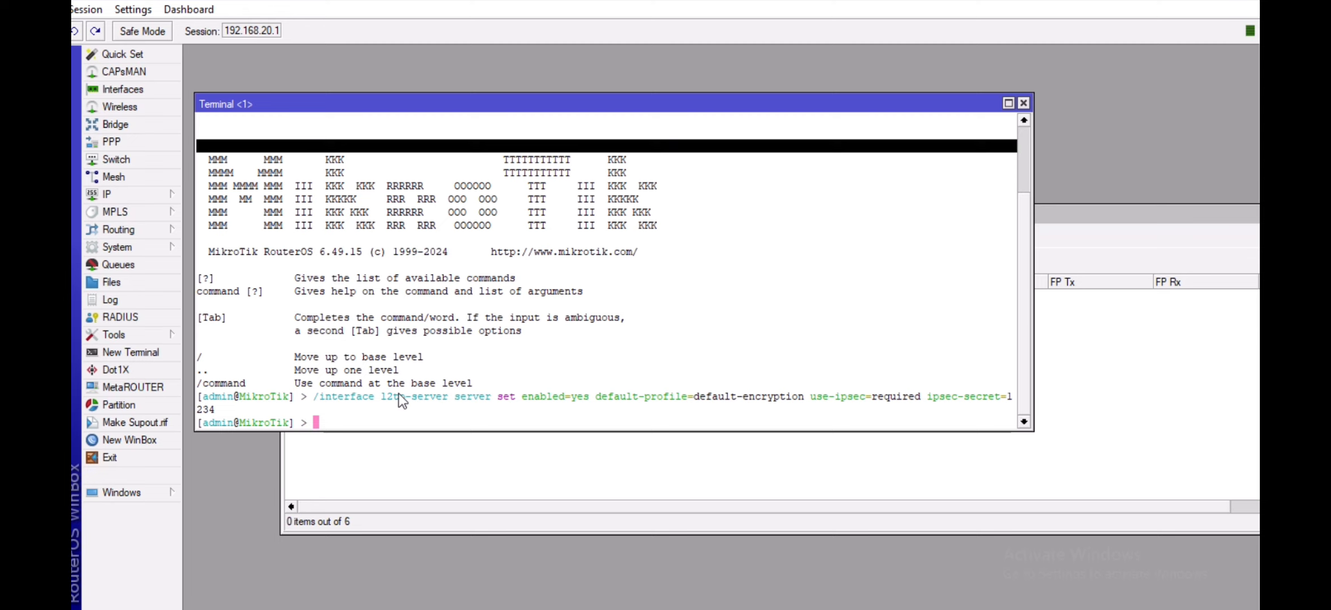
pyautogui.rightClick(361, 410)
pyautogui.click(404, 487)
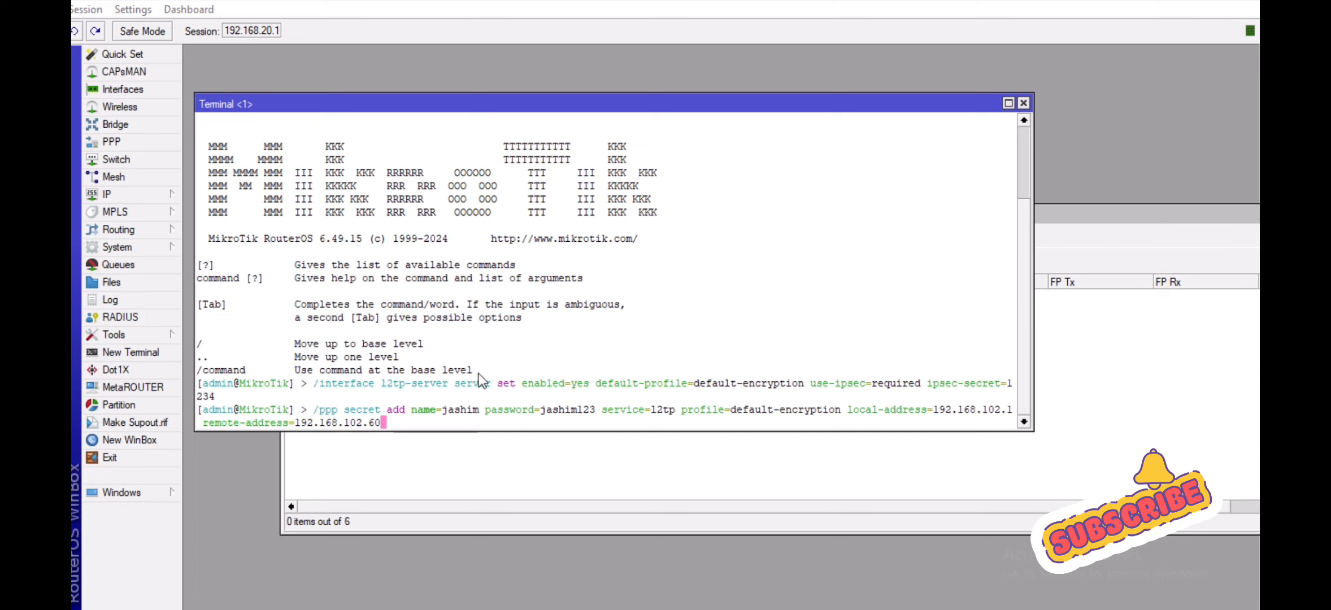
pyautogui.press('Return')
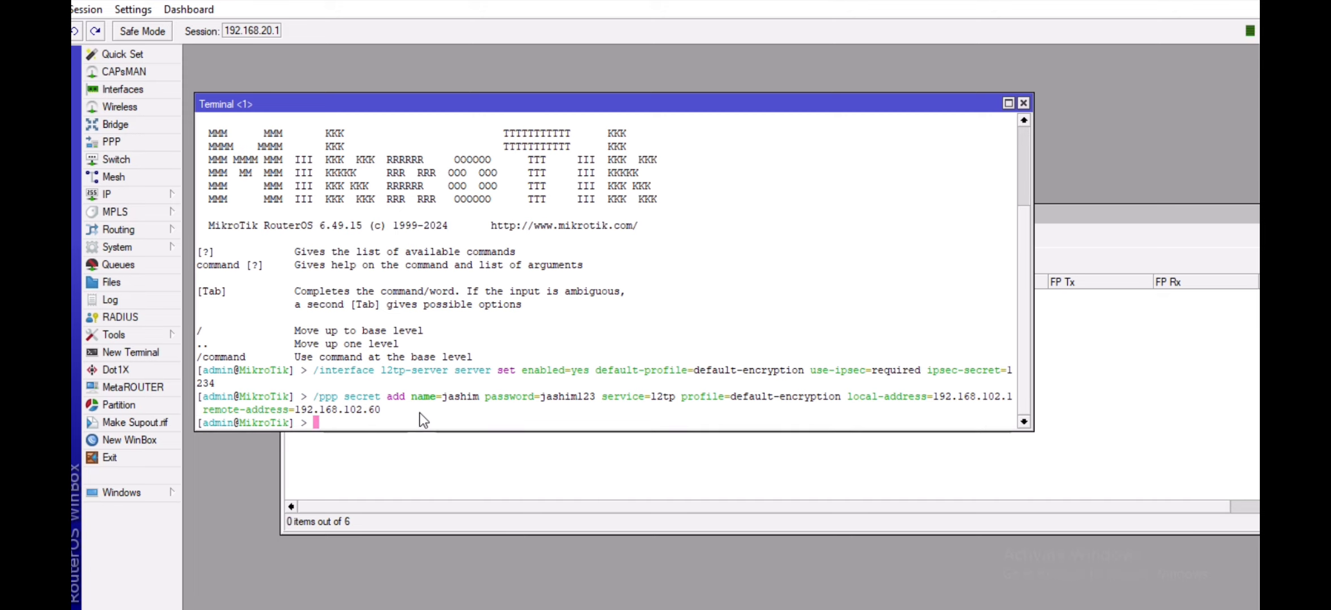
# Move the terminal out of the way and check the new L2TP user in the PPP secrets list
pyautogui.moveTo(546, 108); pyautogui.dragTo(777, 357)
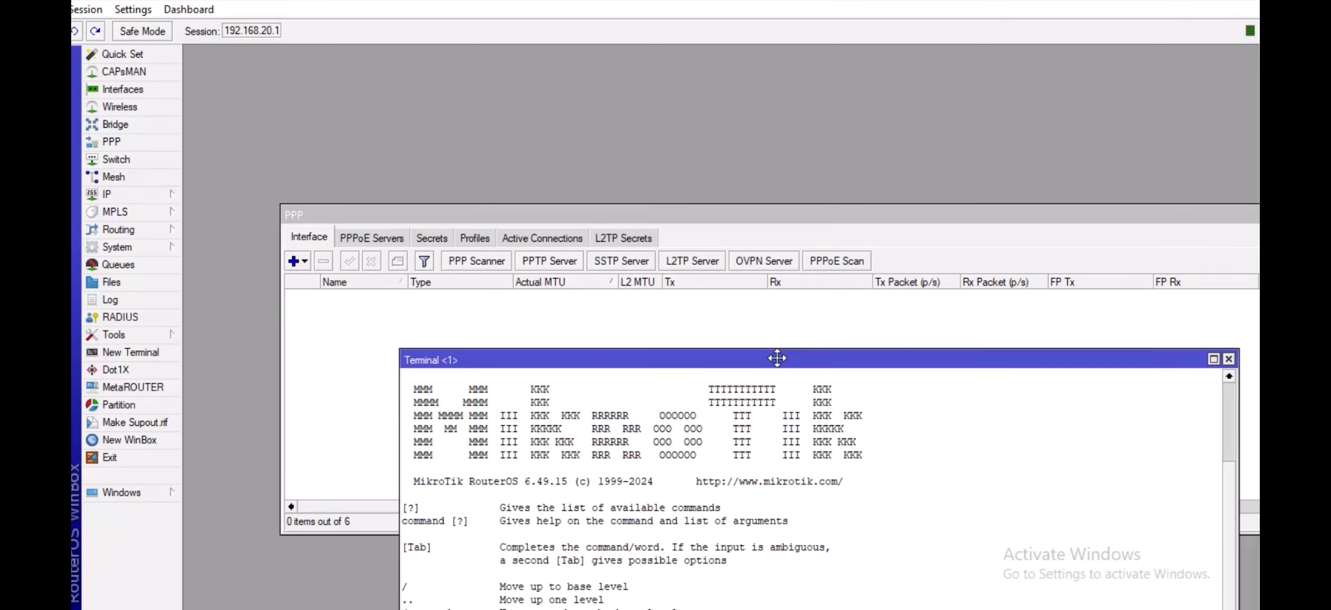
pyautogui.click(435, 236)
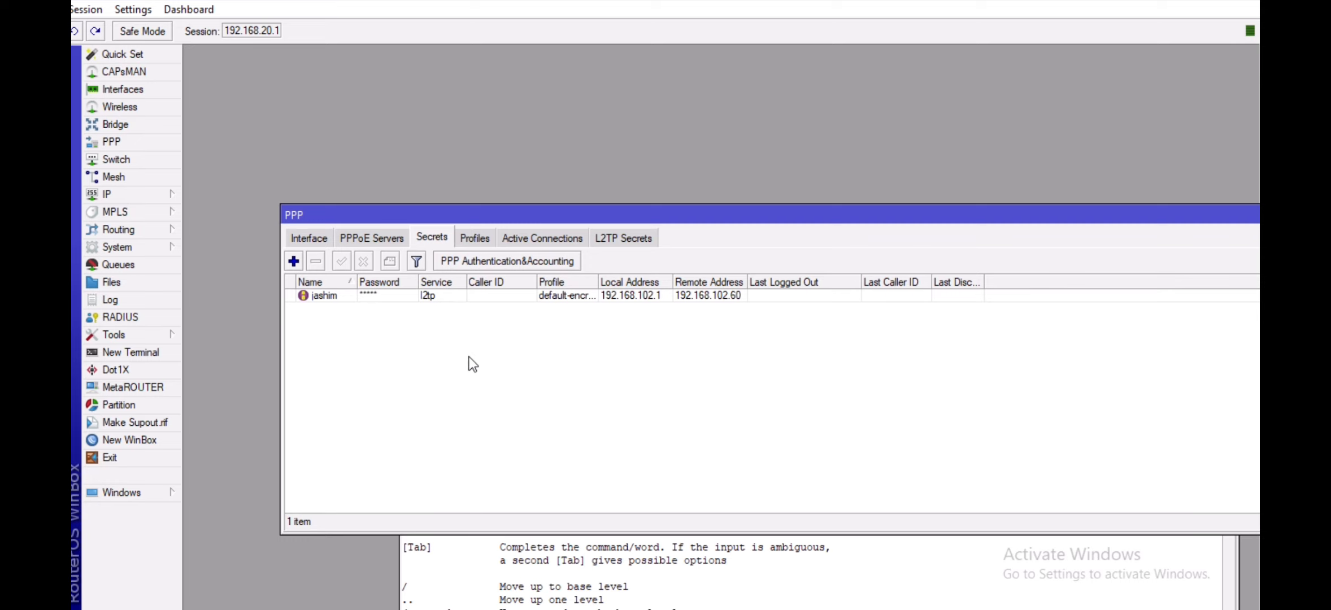
pyautogui.moveTo(830, 218); pyautogui.dragTo(621, 99)
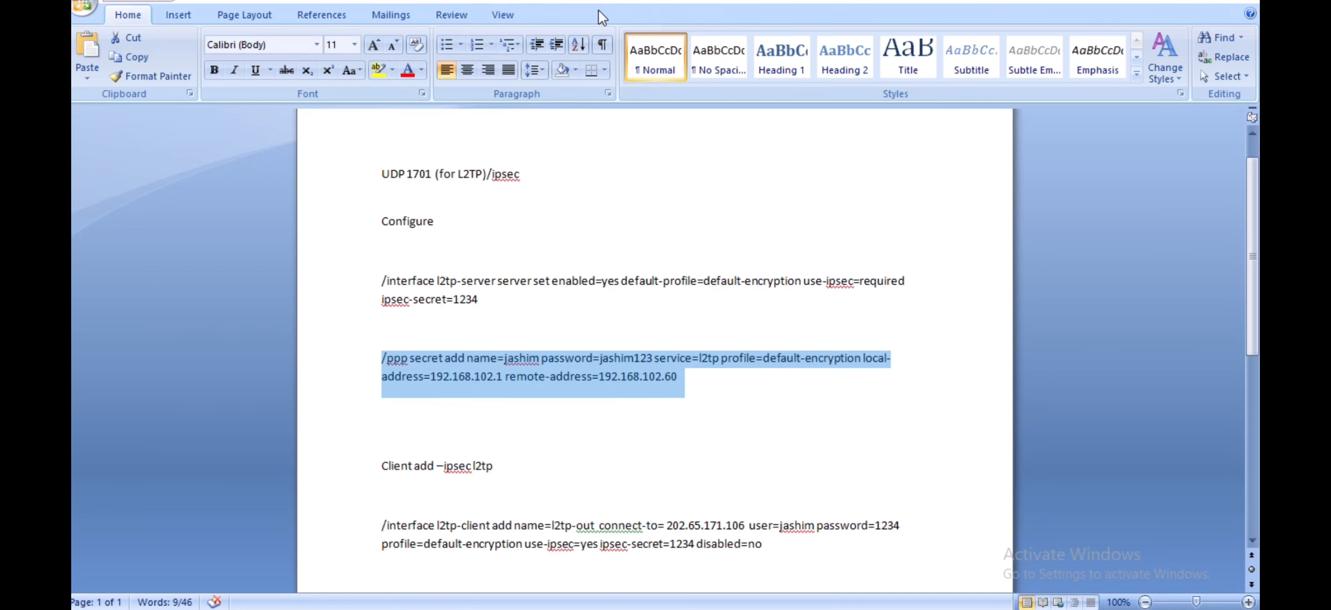
# Select the complete L2TP client command under the "Client add" heading in the Word document
pyautogui.hotkey('alt', 'Tab')
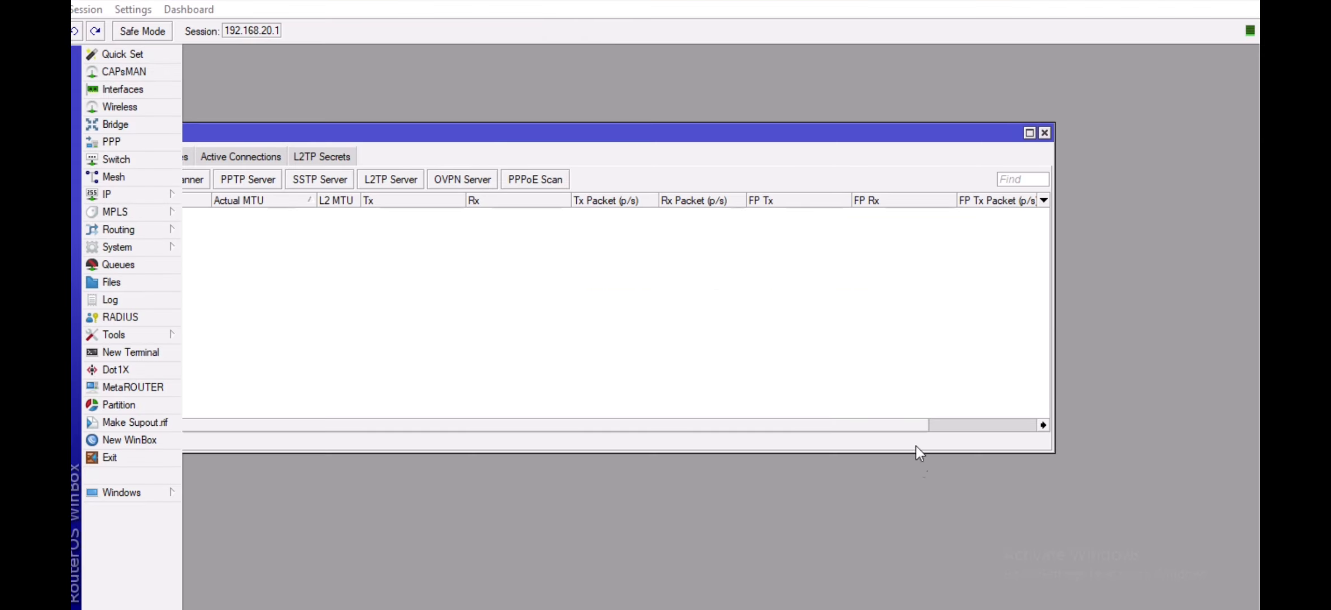
pyautogui.hotkey('alt', 'Tab')
pyautogui.scroll(-3, 660, 327)
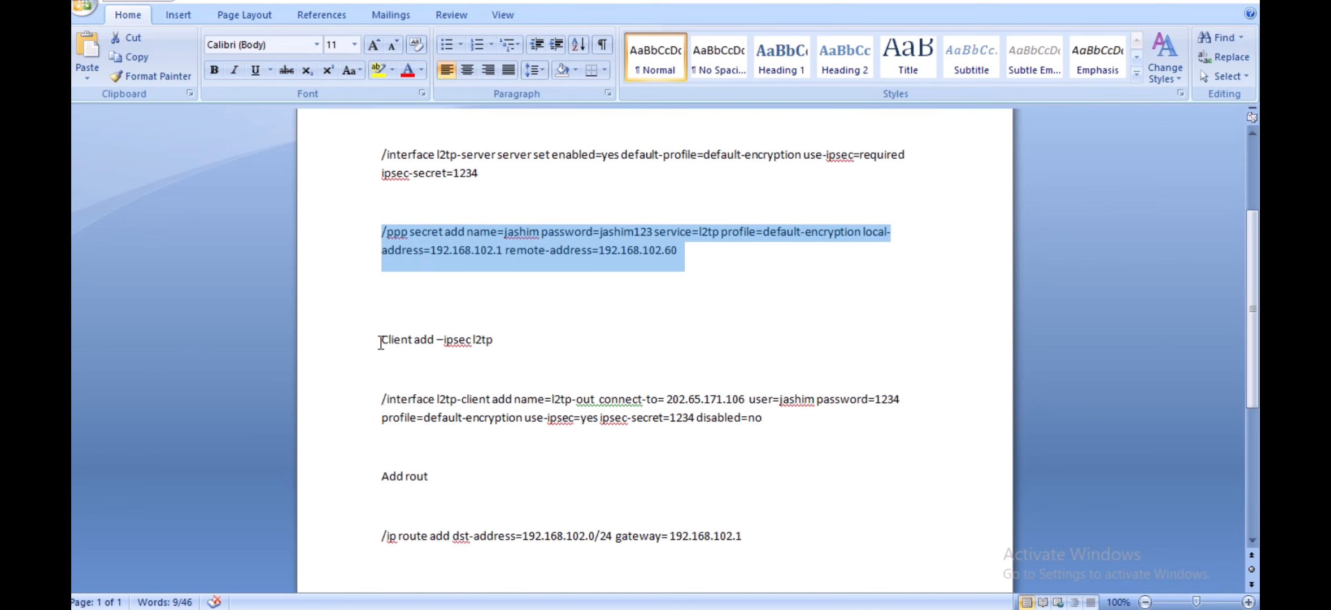
pyautogui.click(520, 334)
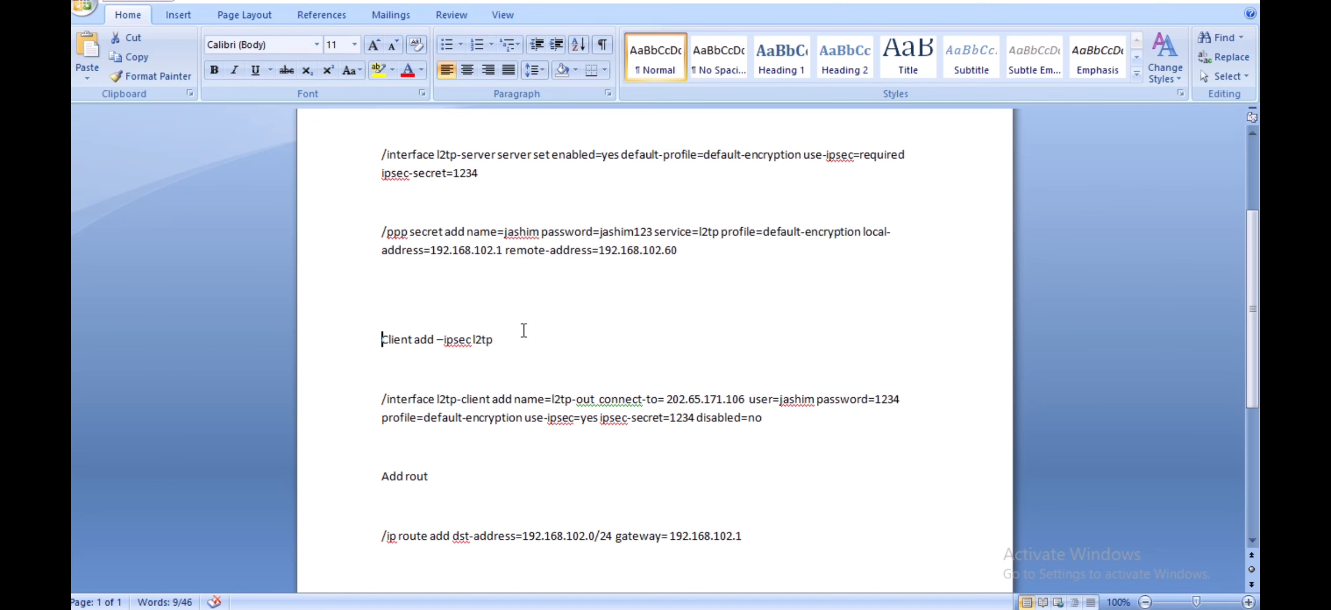
pyautogui.click(400, 418)
pyautogui.moveTo(762, 417); pyautogui.dragTo(381, 398)
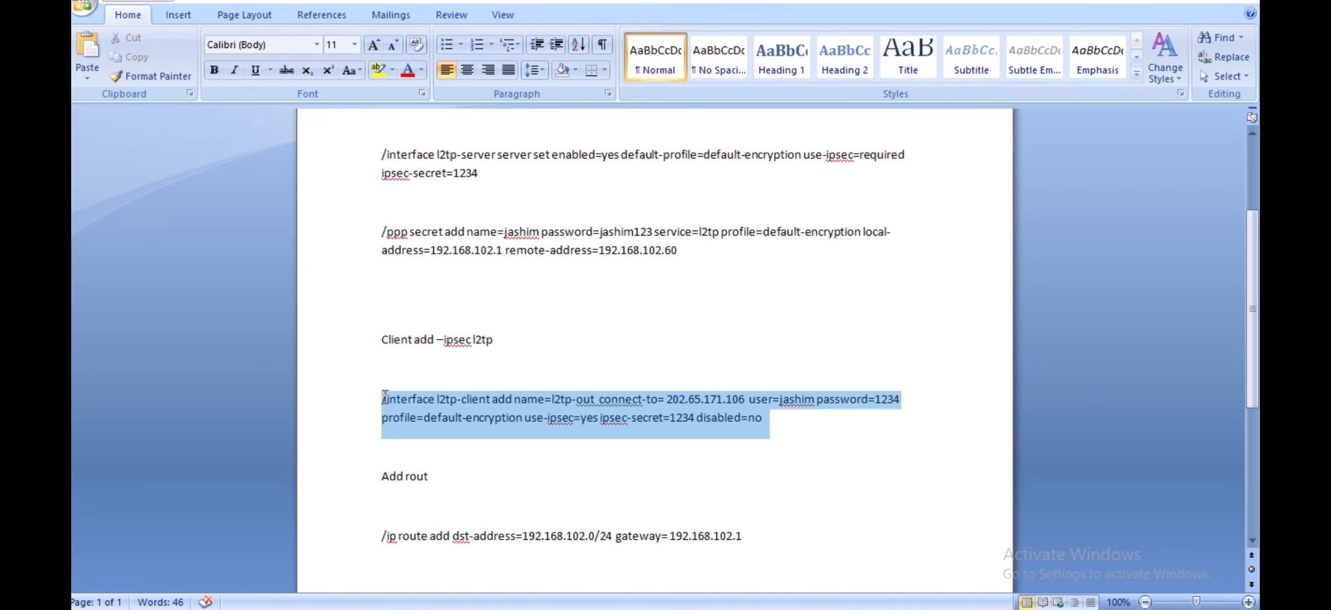